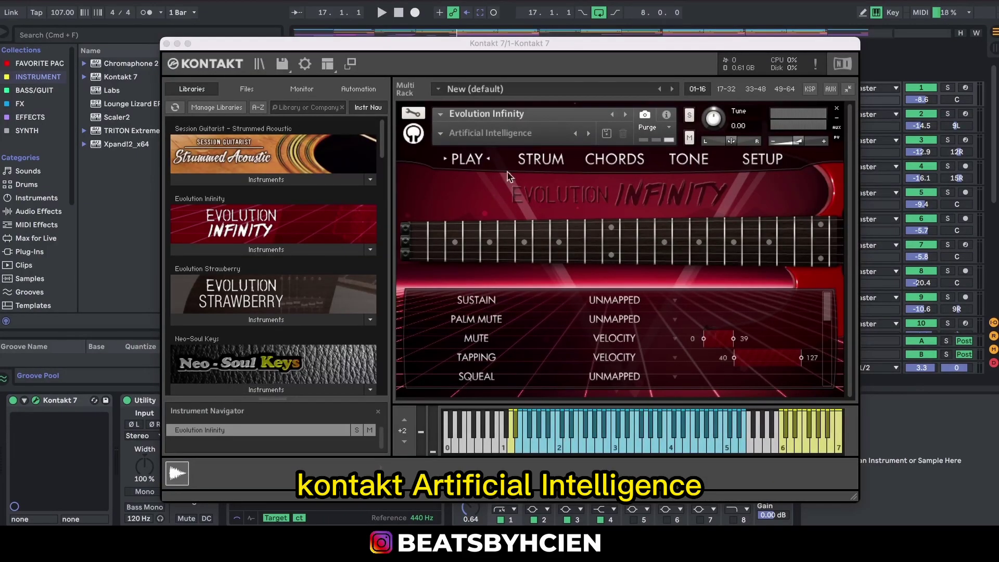
Close the Kontakt 7 instrument window and select the Max Guitar track
click(166, 44)
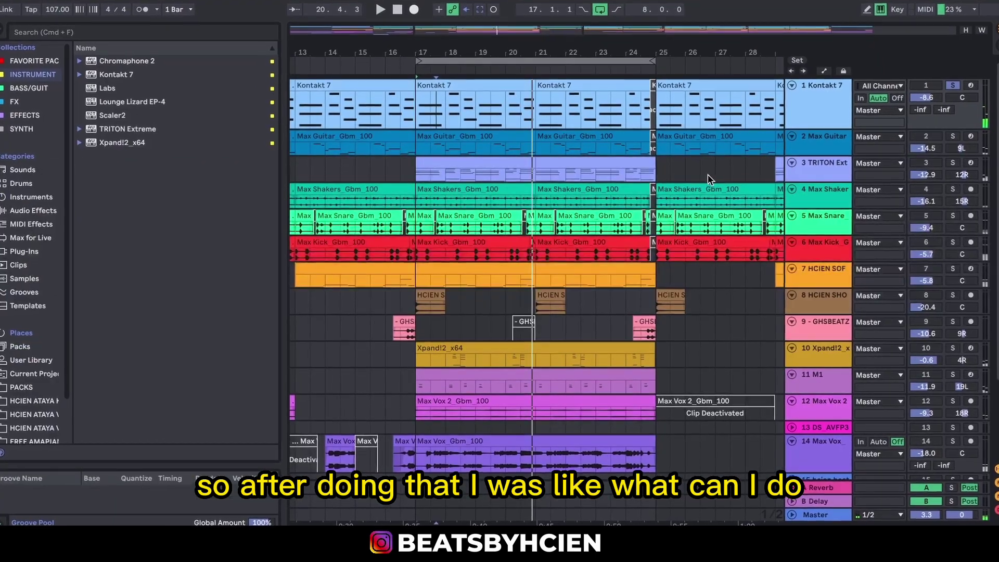
click(809, 144)
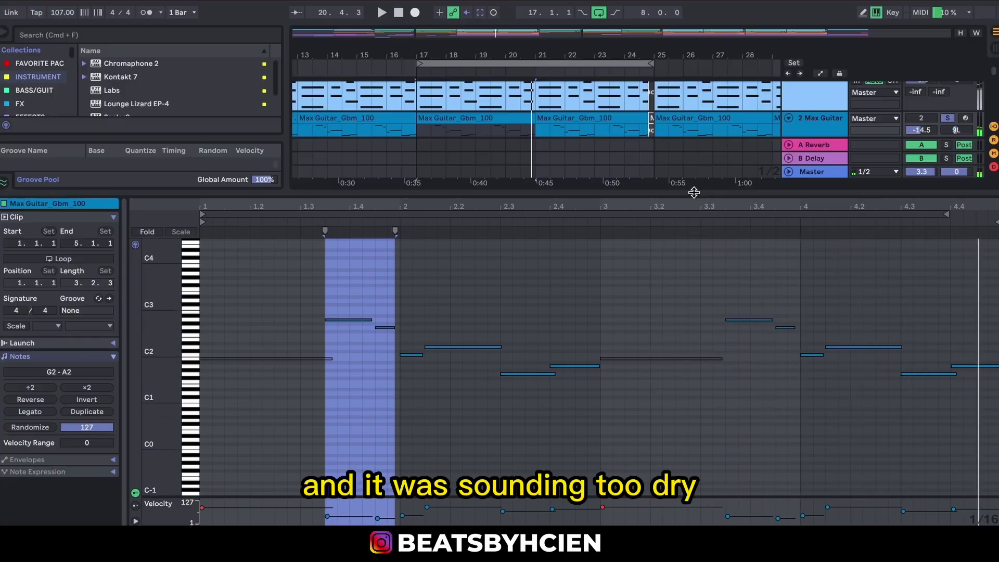
Inspect the ValhallaShimmer reverb settings on the Max Guitar track and audition the guitar together with the Kontakt 7 track
double_click(694, 192)
double_click(834, 119)
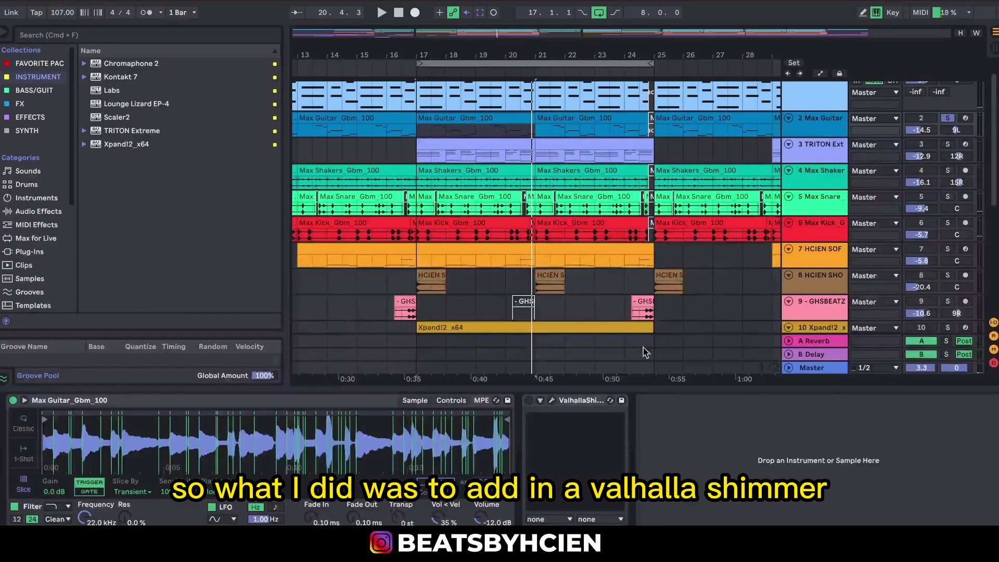
click(551, 399)
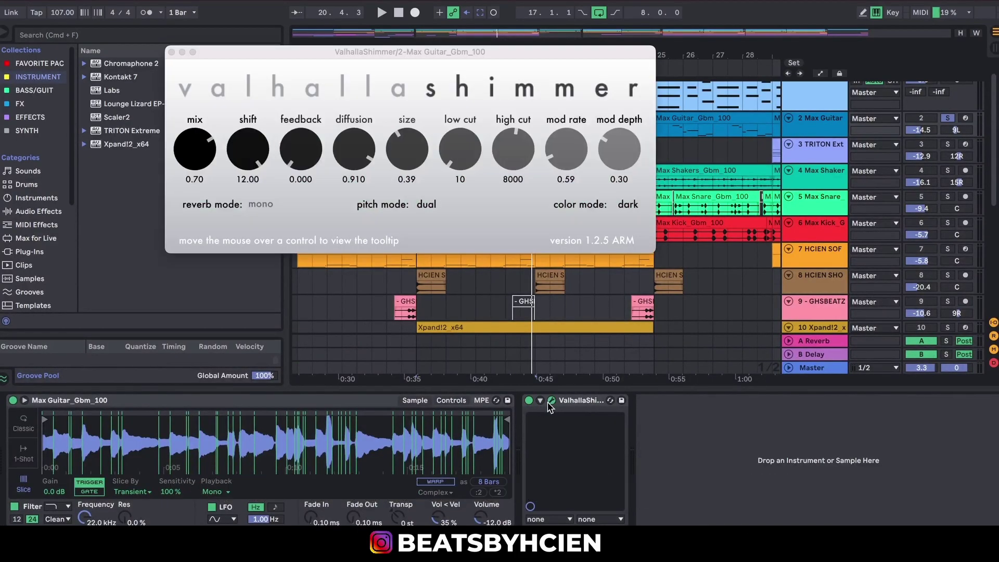
drag(485, 55, 593, 122)
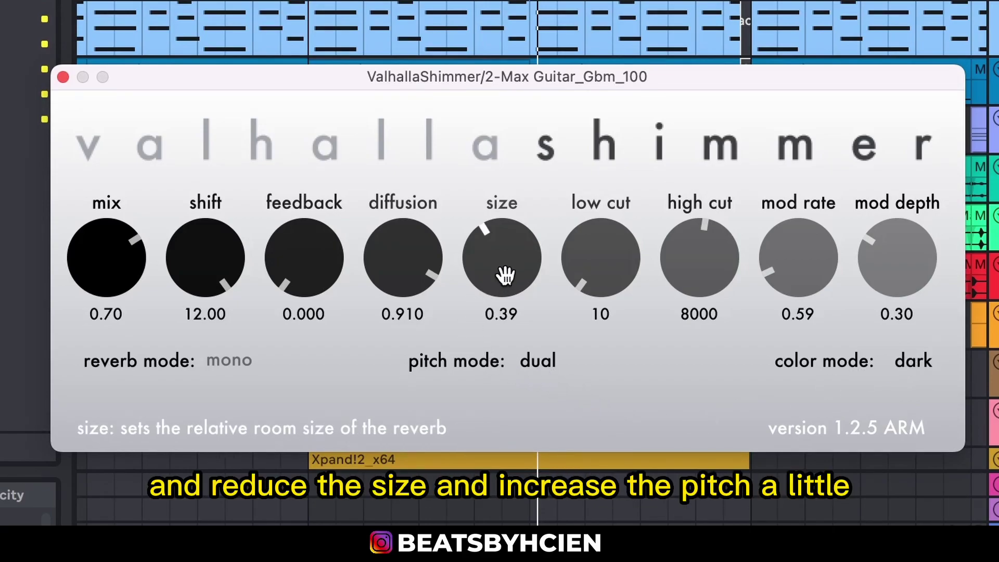
click(63, 76)
scroll(536, 234, up, 2)
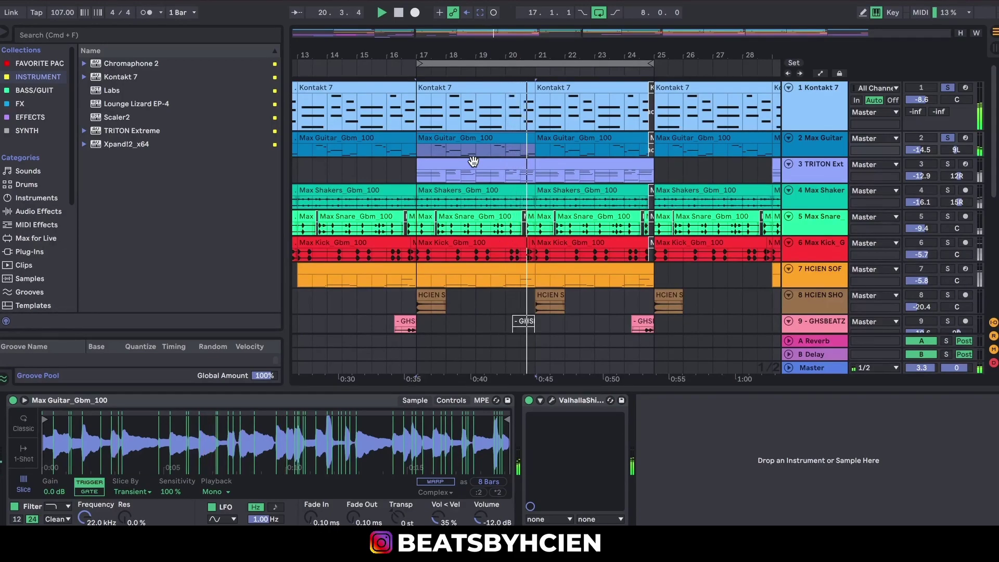
key(space)
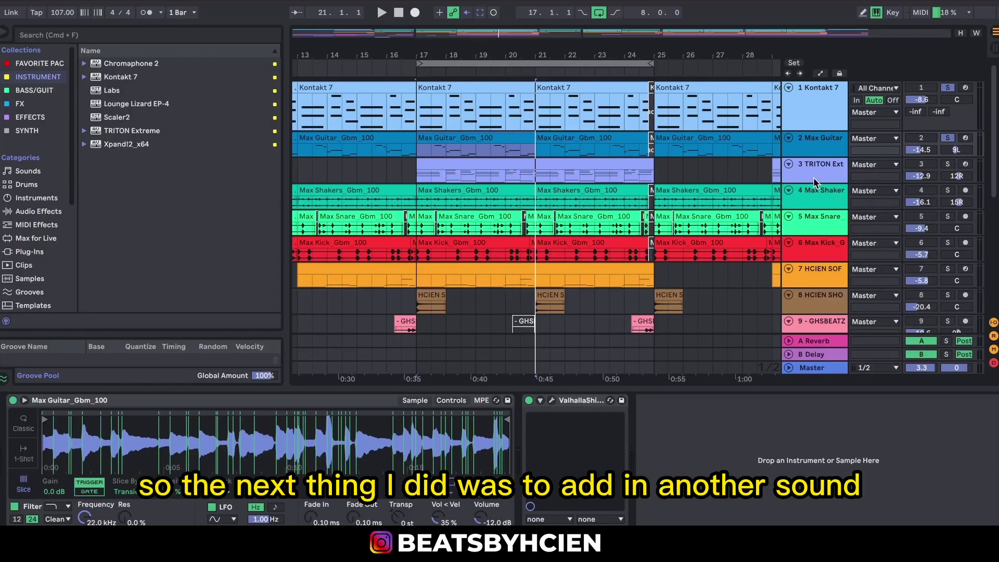
Enlarge and solo the TRITON Extreme track and examine its Vibraphone program in the instrument window
drag(815, 181, 820, 218)
click(946, 164)
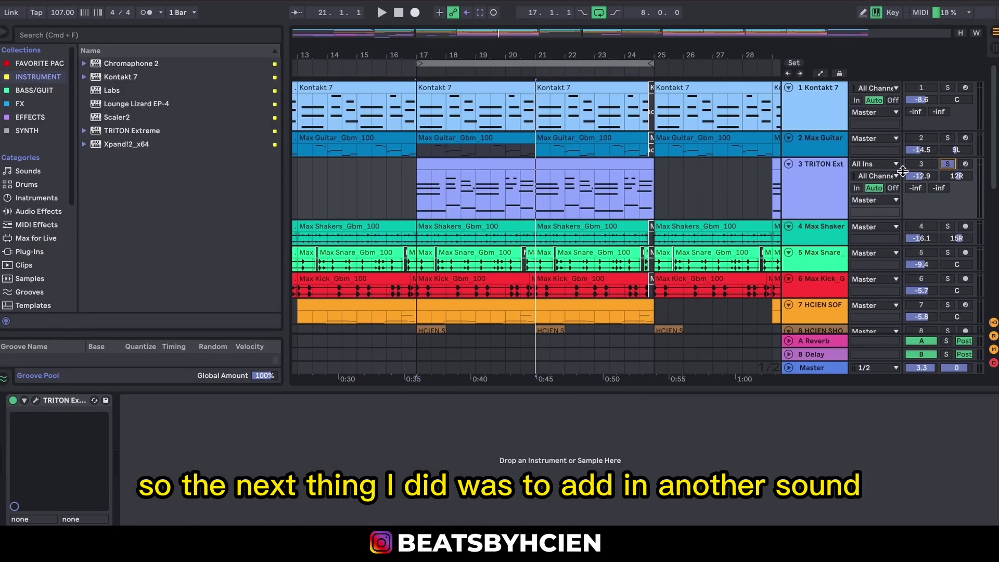
click(38, 401)
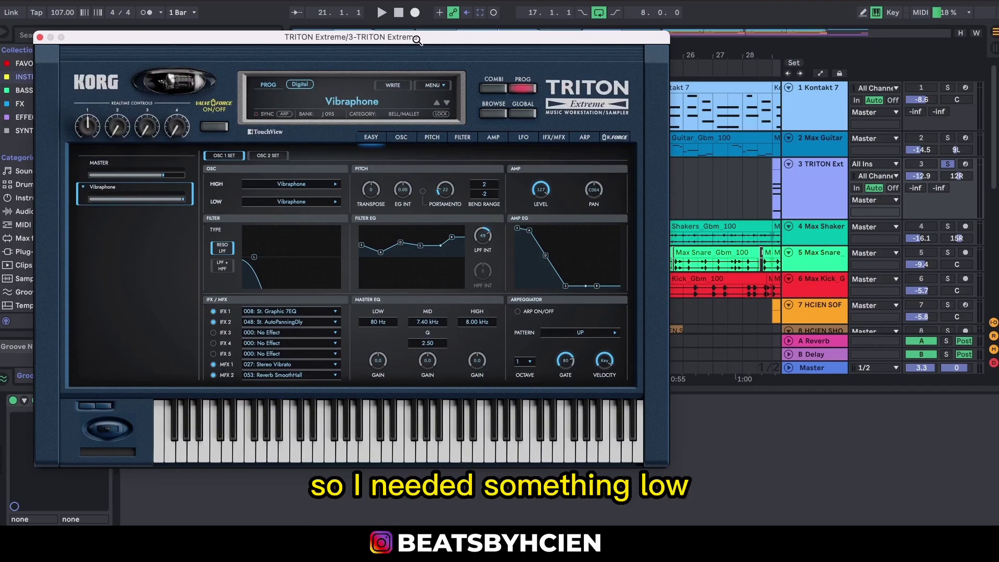
drag(416, 39, 579, 39)
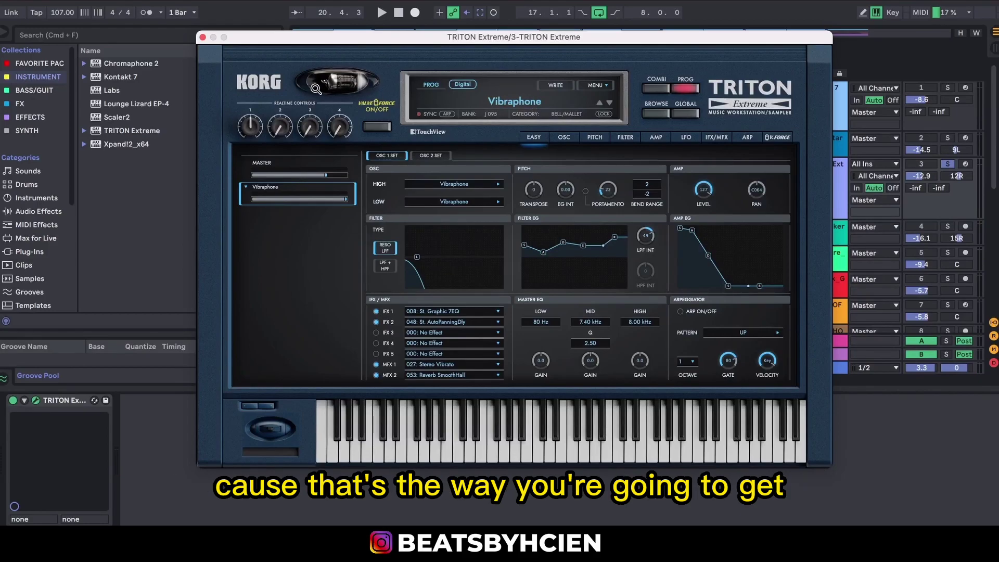
click(202, 37)
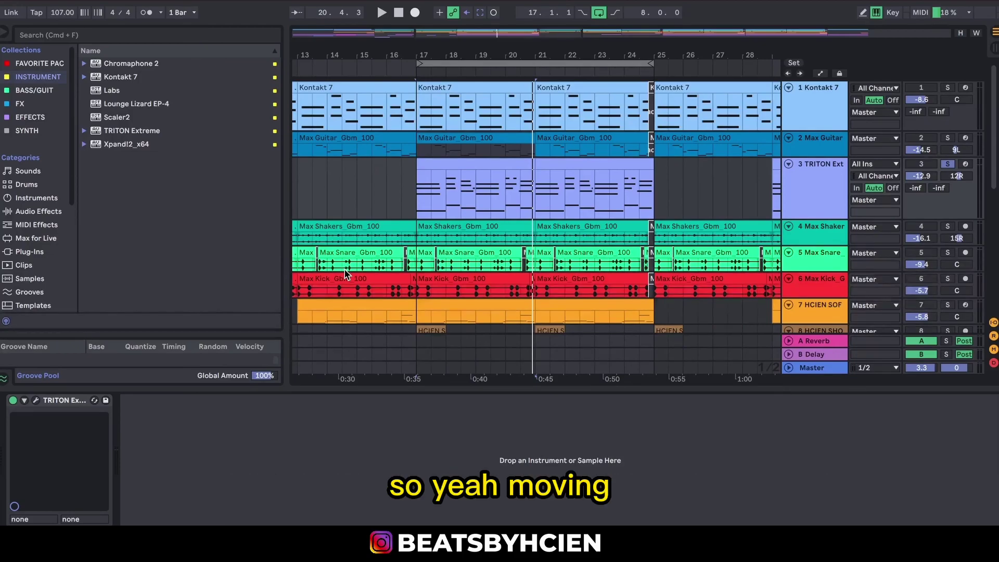
Solo the Max Shaker, Max Snare and Max Kick tracks together and play the drums back from bar 17
drag(993, 169, 989, 203)
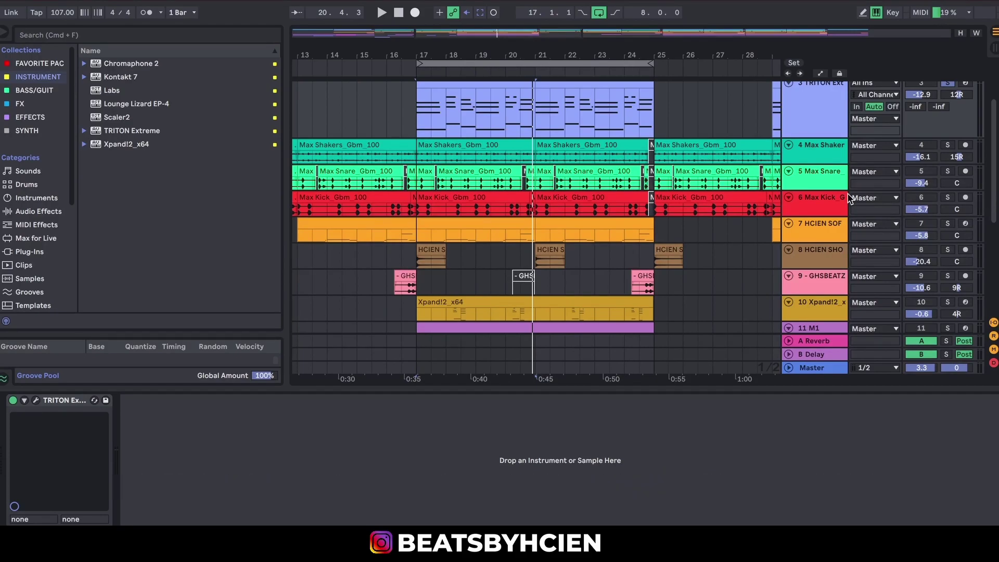
drag(443, 49, 457, 111)
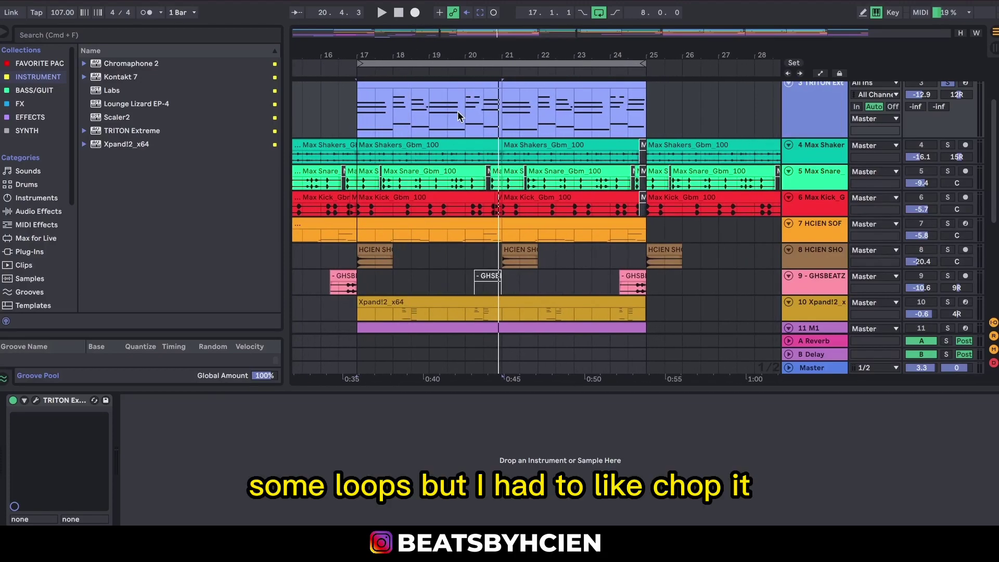
click(830, 161)
shift+click(830, 206)
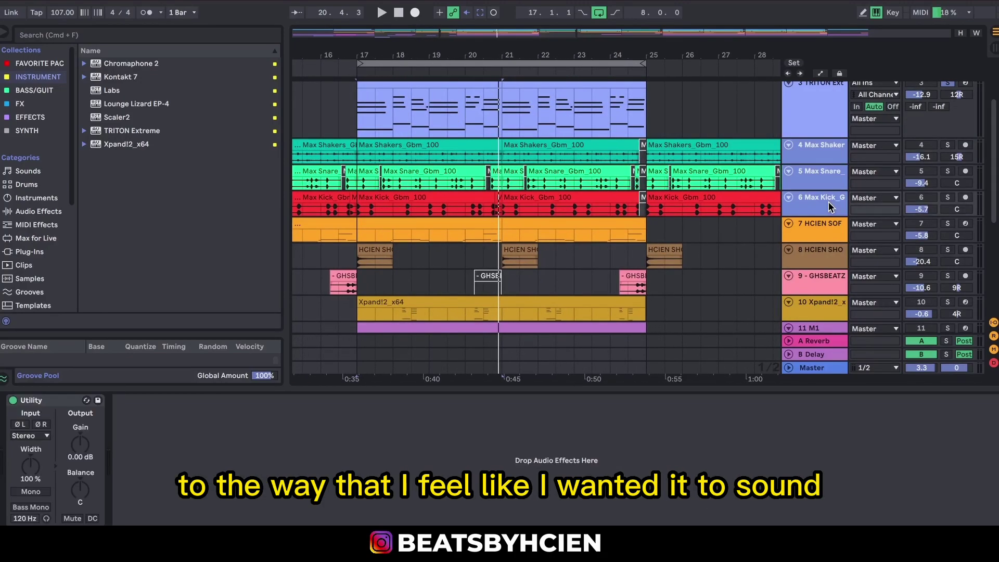
click(947, 145)
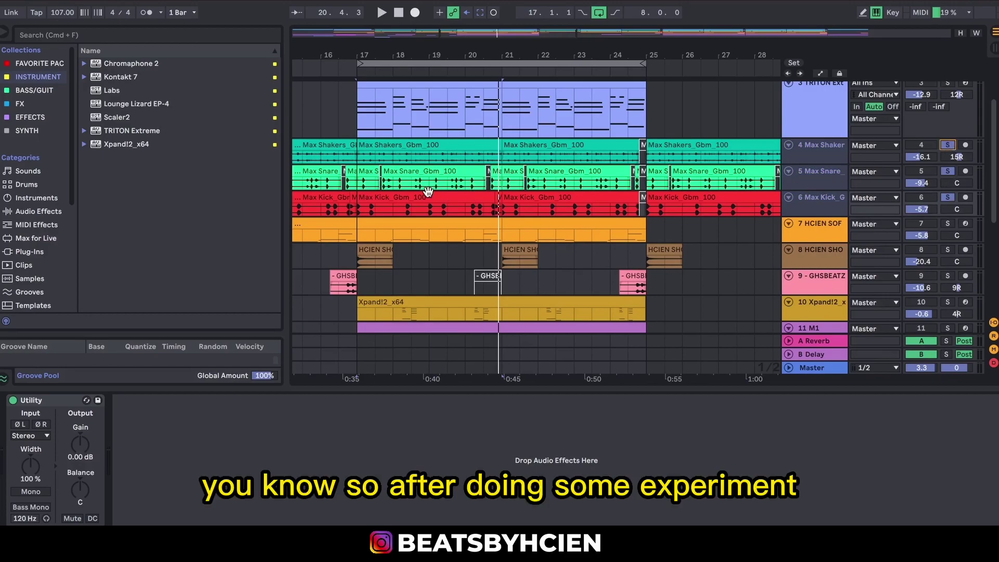
key(space)
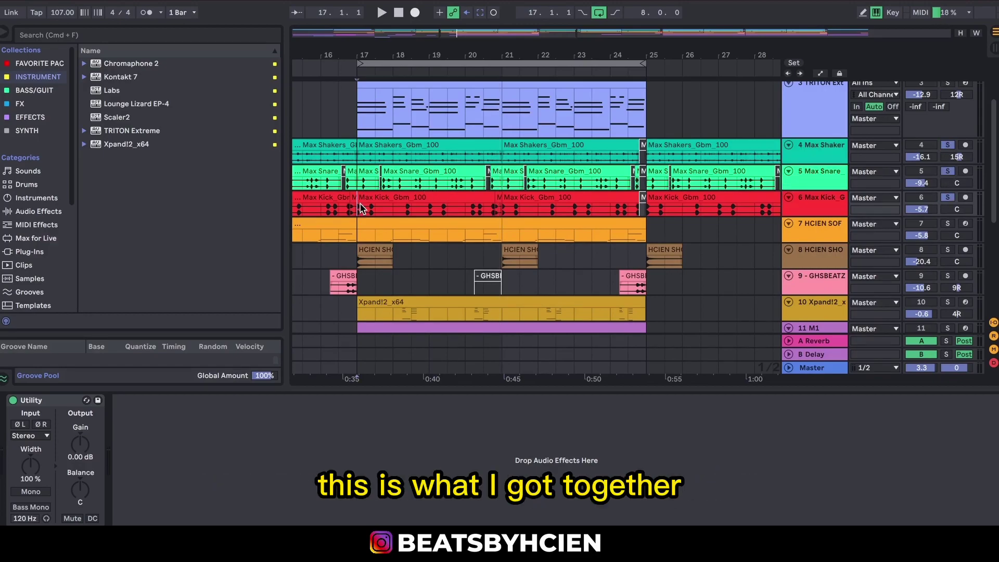
key(space)
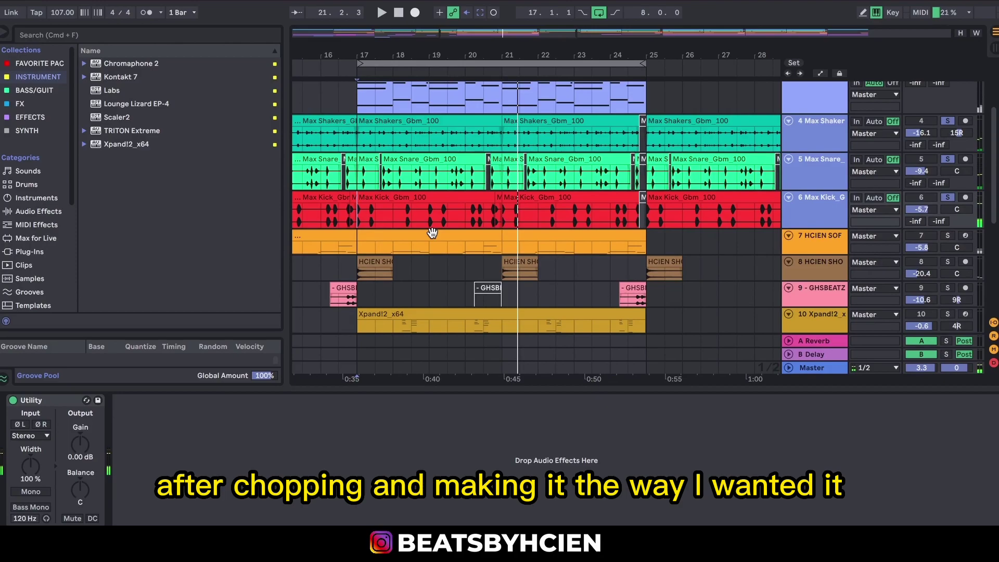
Add the HCIEN SOFT 808 bass track to the soloed drums, increase its track height and audition them together
click(952, 238)
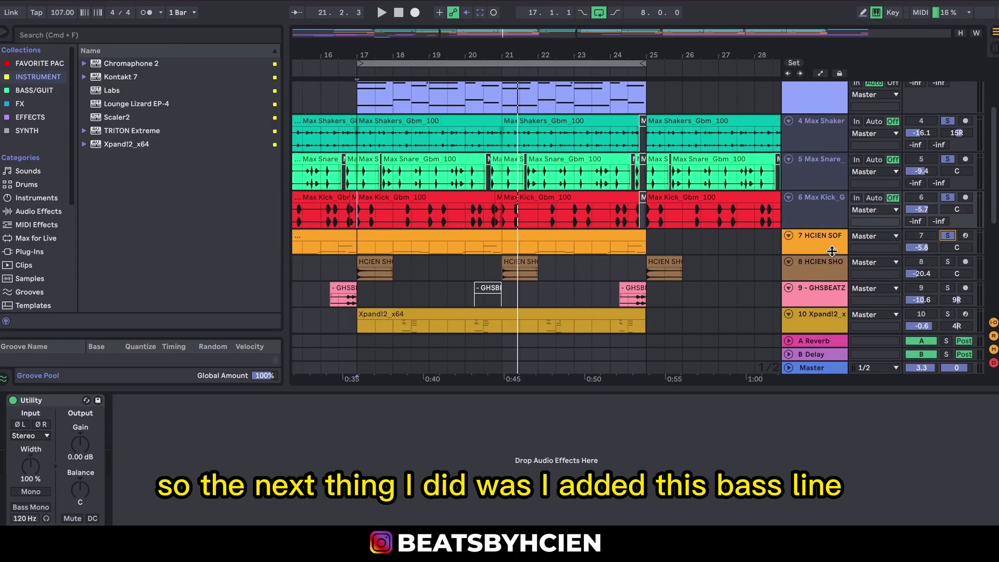
click(832, 251)
drag(825, 253, 827, 275)
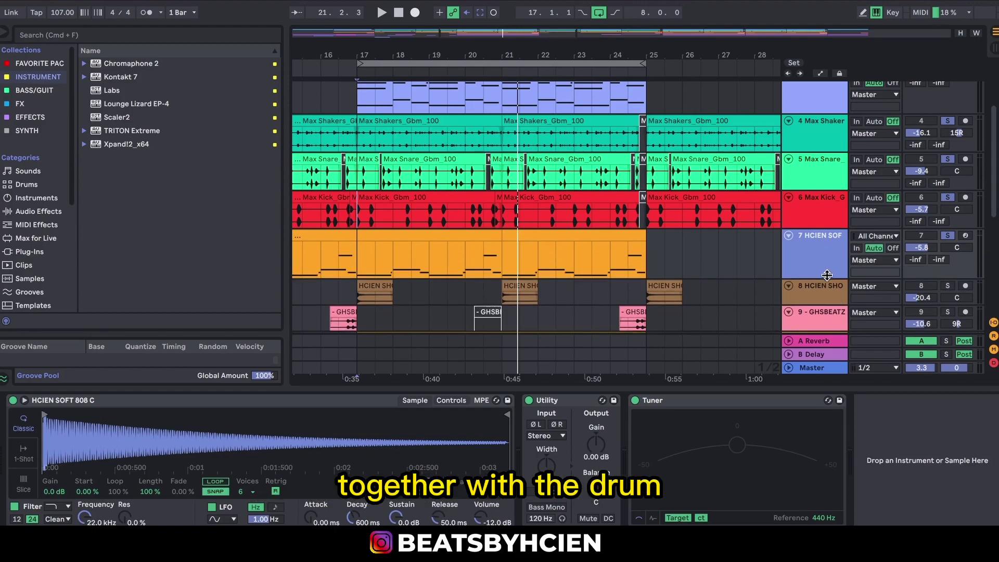
key(space)
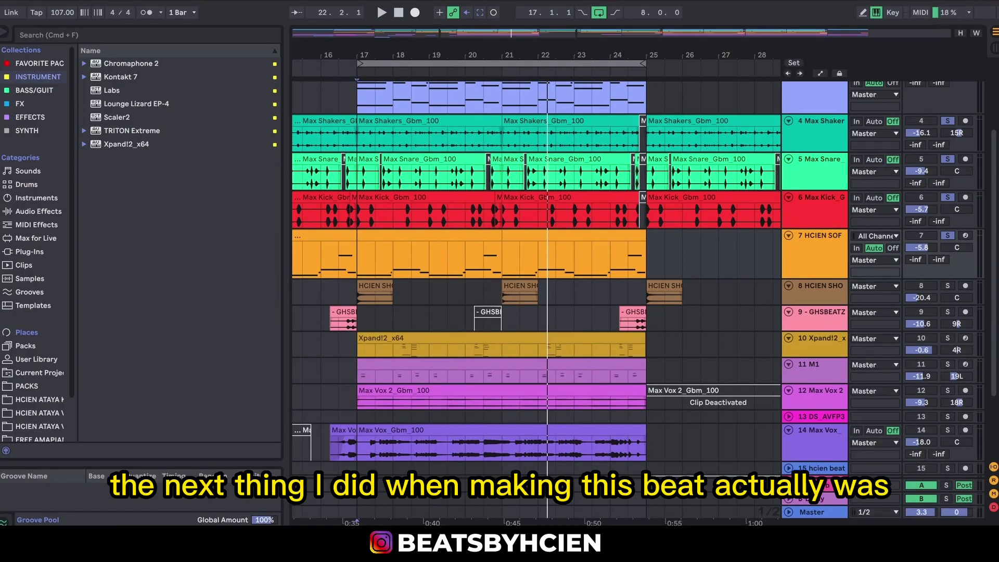
Solo only the Xpand!2 track and open its MIDI clip in the note editor
drag(995, 365, 996, 382)
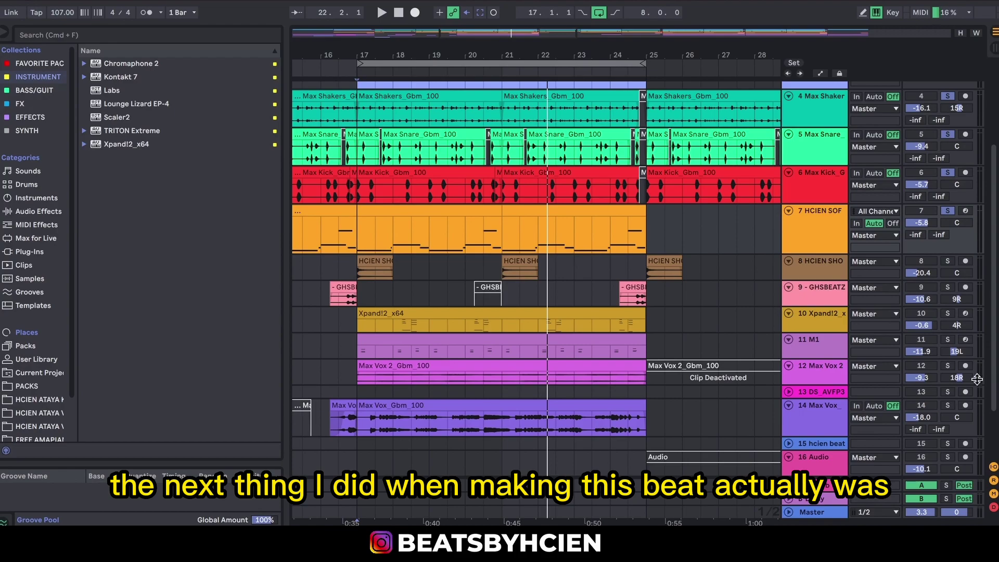
click(807, 320)
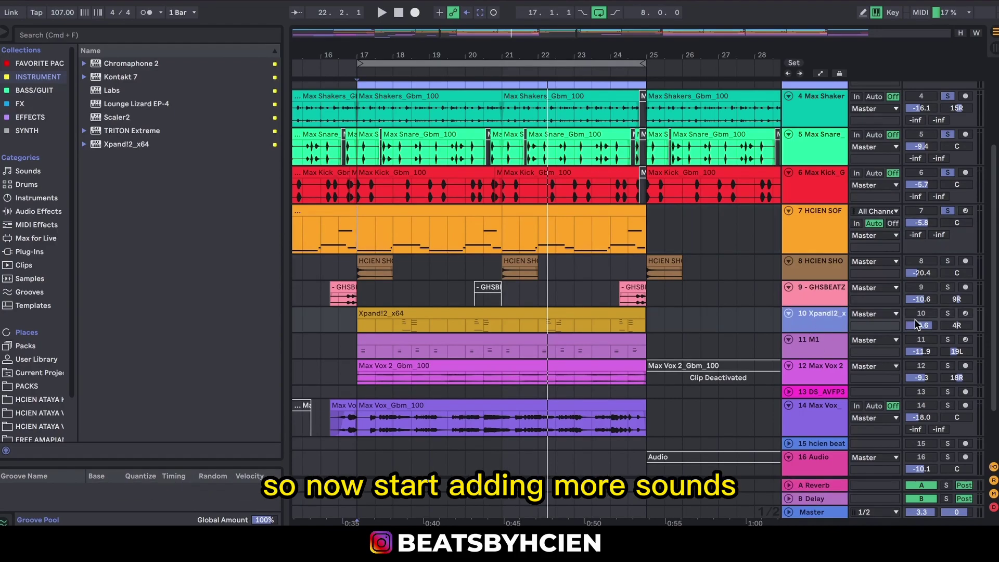
click(947, 313)
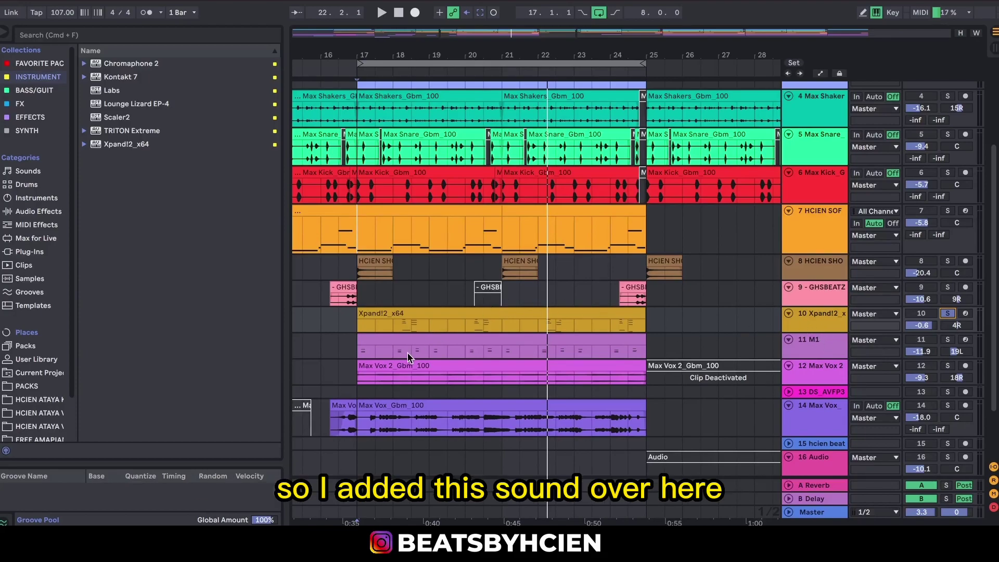
double_click(411, 317)
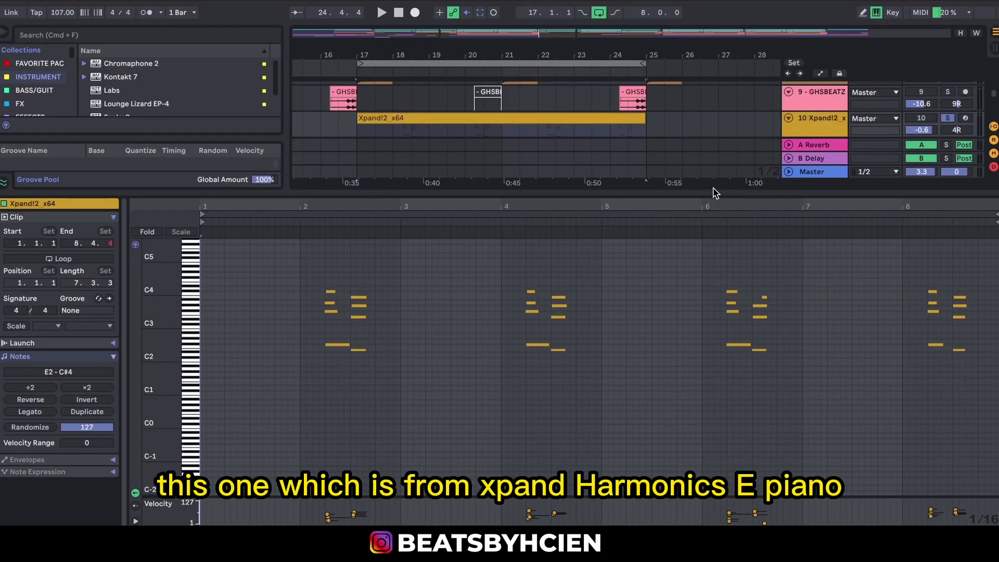
Switch from the clip's notes to the Xpand!2 track's devices and examine the instrument's Harmonics E Piano preset
key(super+alt+l)
double_click(805, 244)
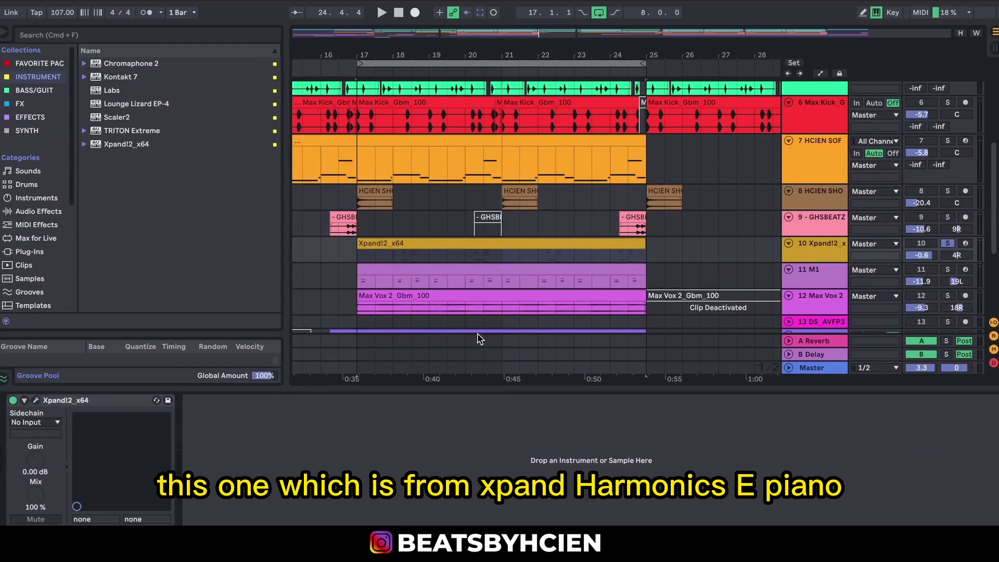
click(35, 400)
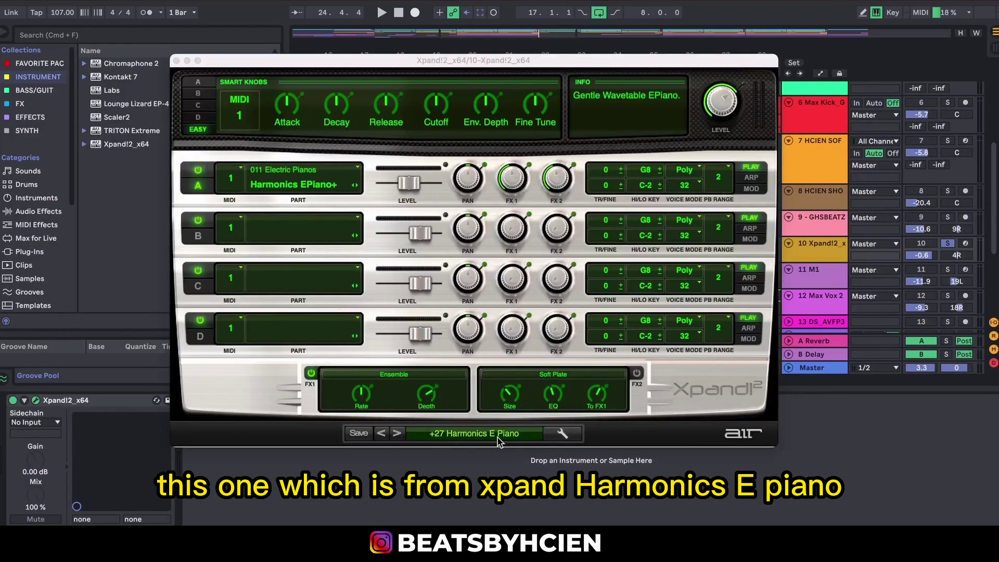
click(176, 61)
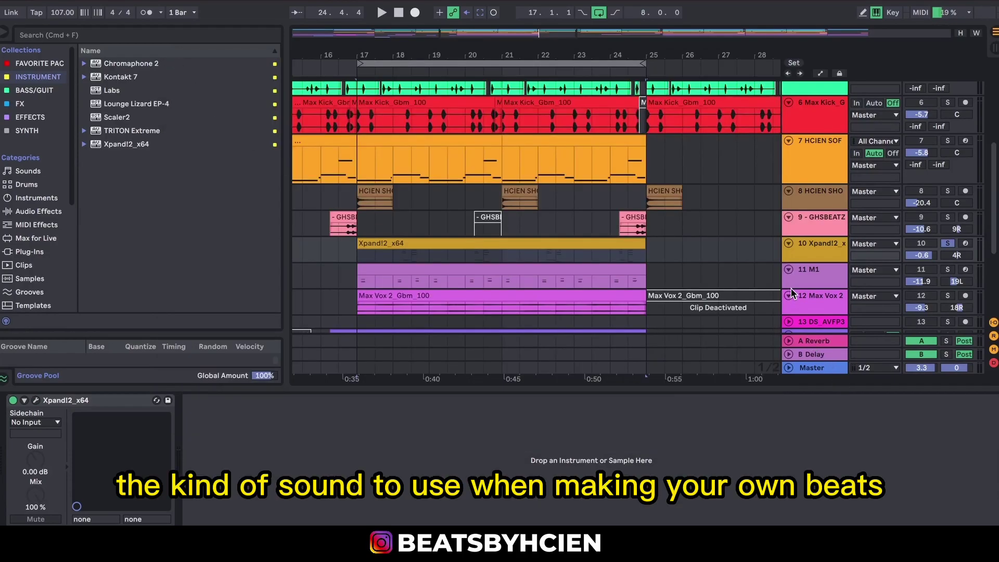
Increase the Xpand!2 track's height and audition its MIDI clip while viewing the notes
drag(804, 262, 805, 286)
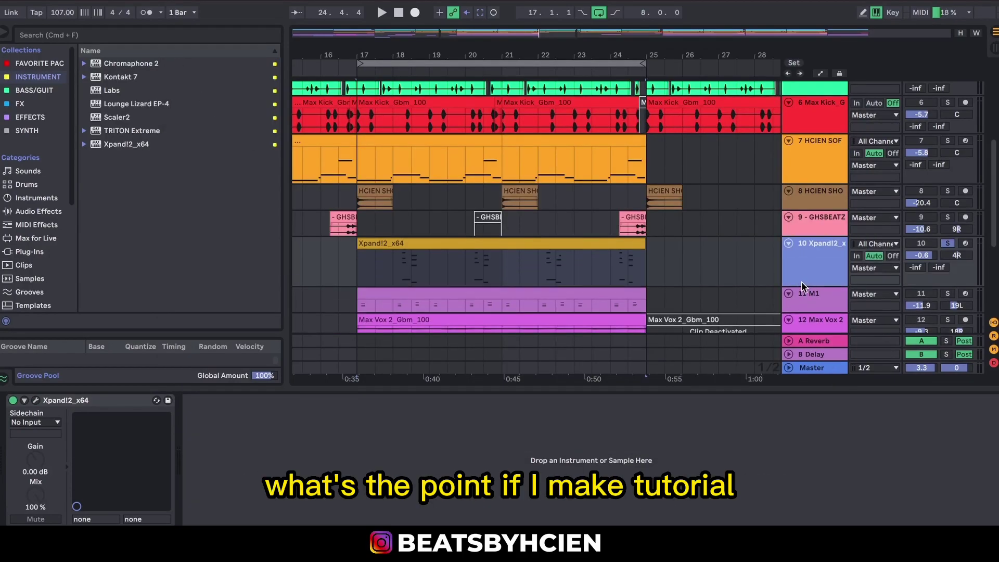
double_click(499, 243)
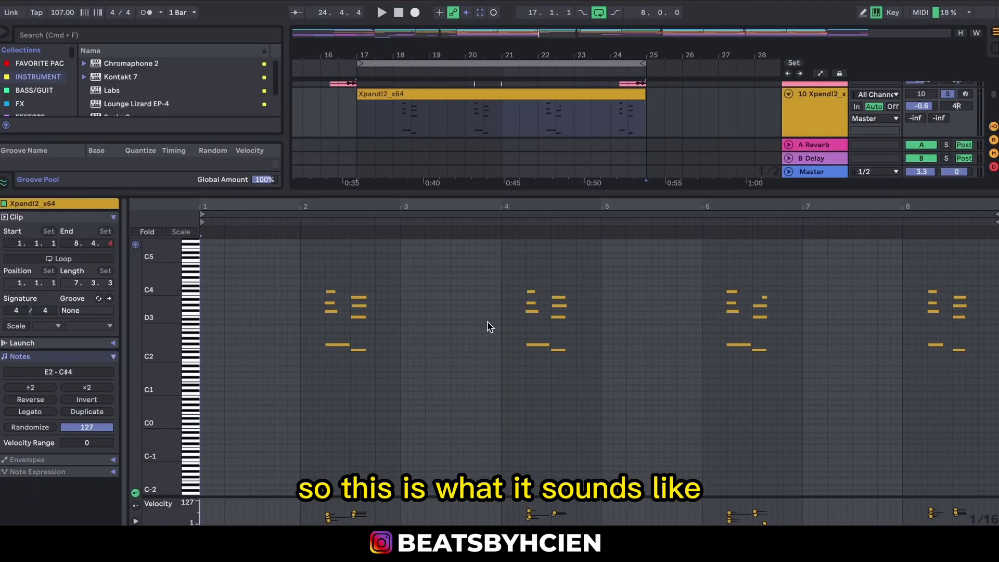
key(space)
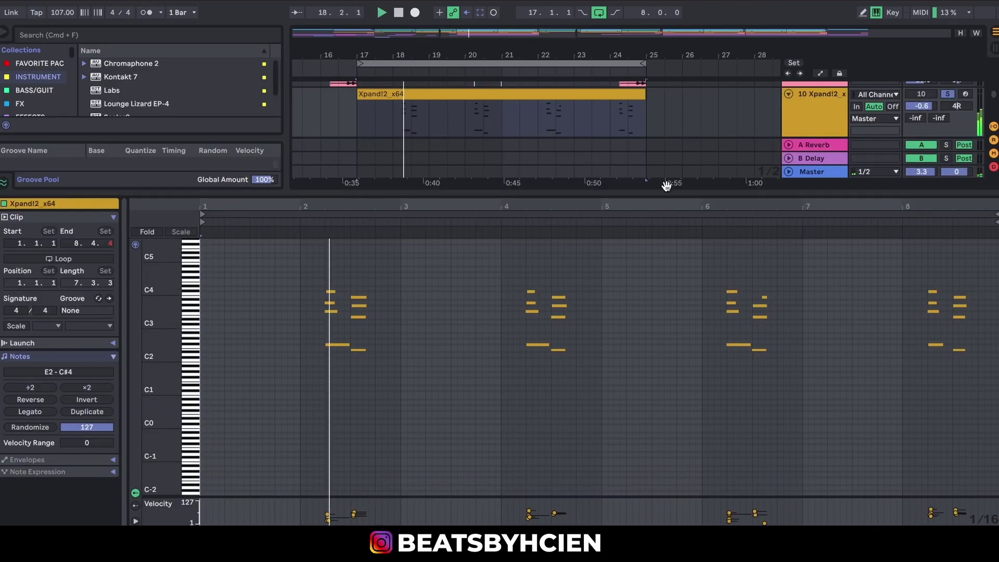
key(space)
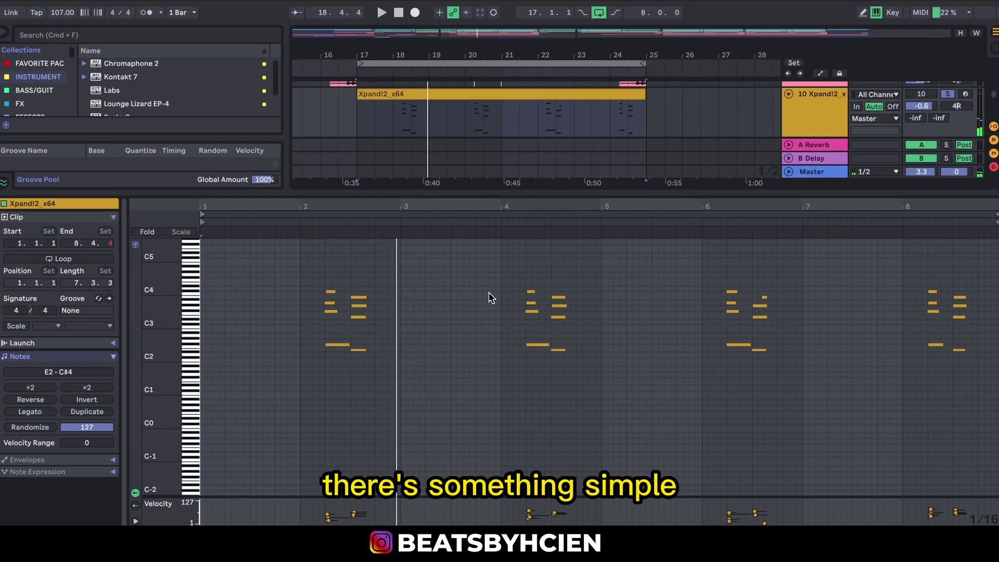
click(489, 294)
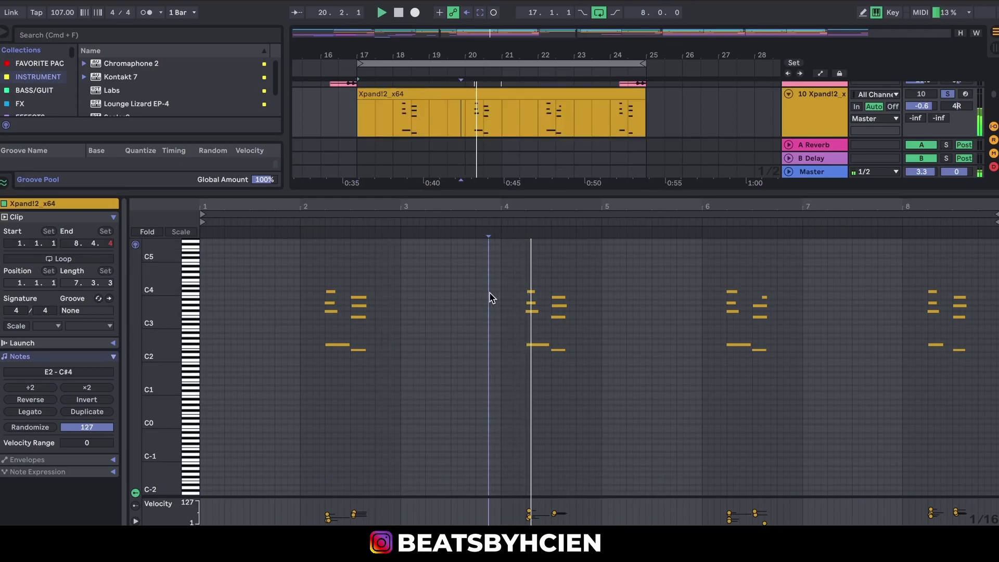
key(space)
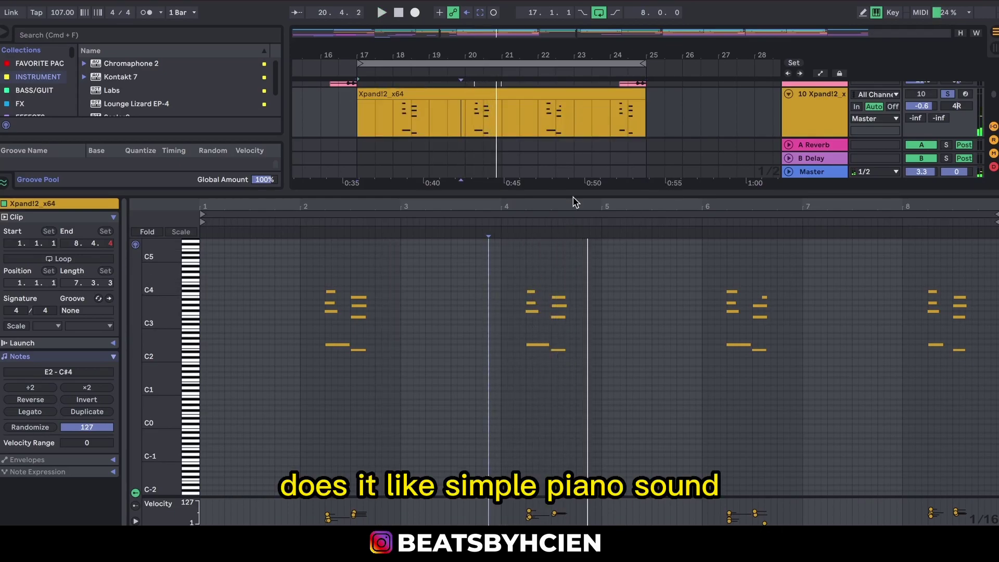
double_click(573, 193)
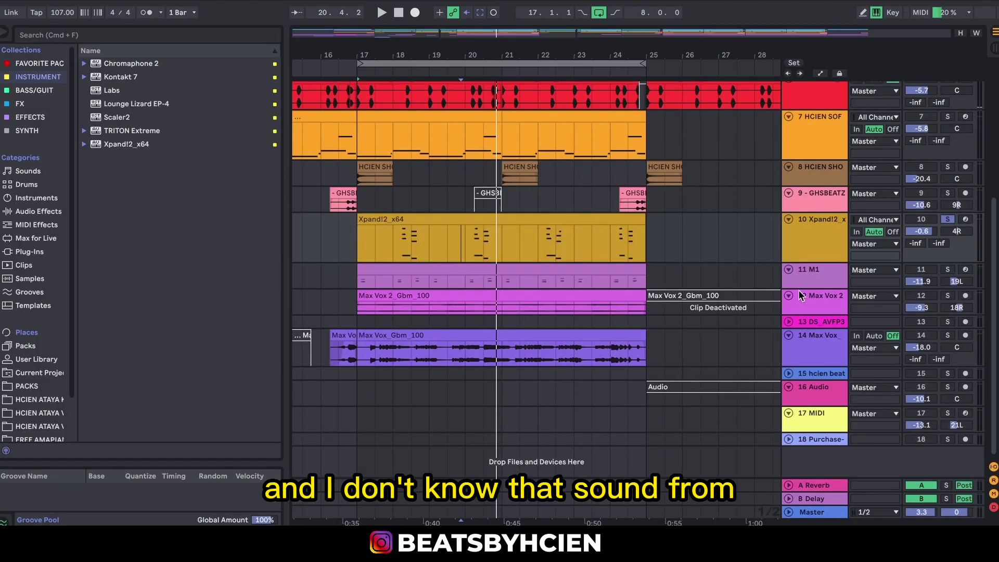
Increase the M1 track's height, add it to the soloed Xpand!2 track and show its devices
drag(800, 288, 800, 324)
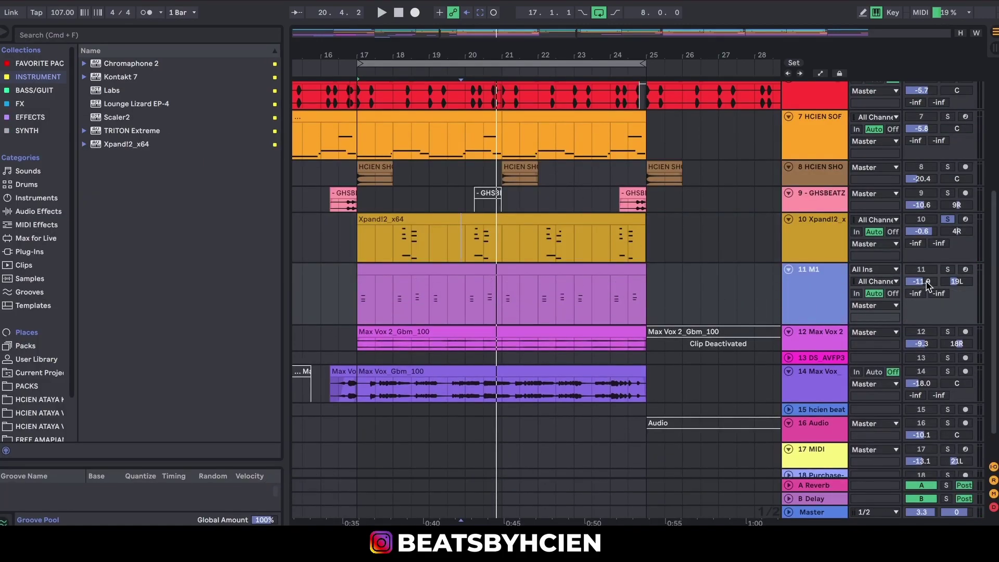
click(946, 270)
double_click(821, 282)
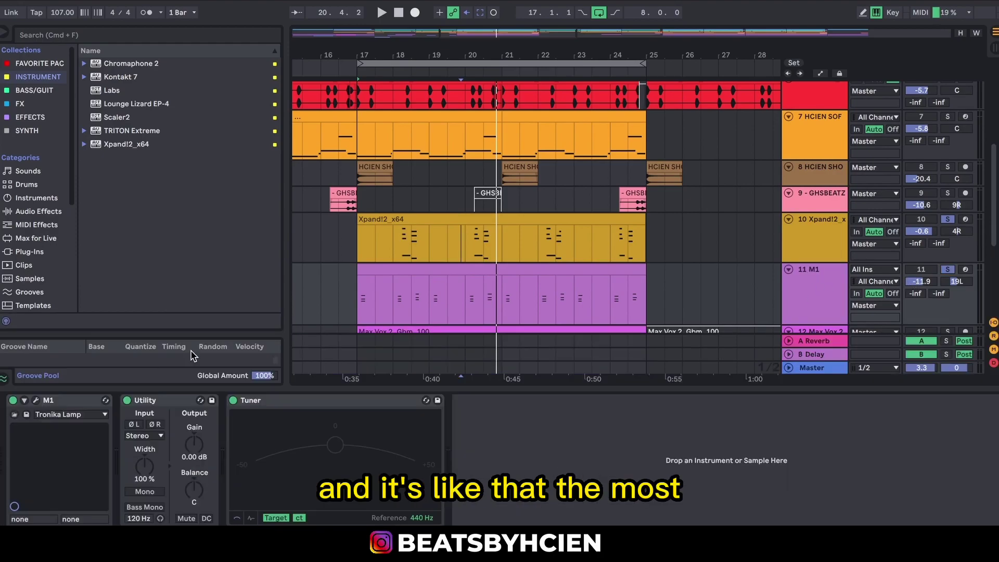
Open the M1 instrument, filter its preset browser by the Dark character to locate Tronika Lamp, and close the plug-in
click(35, 400)
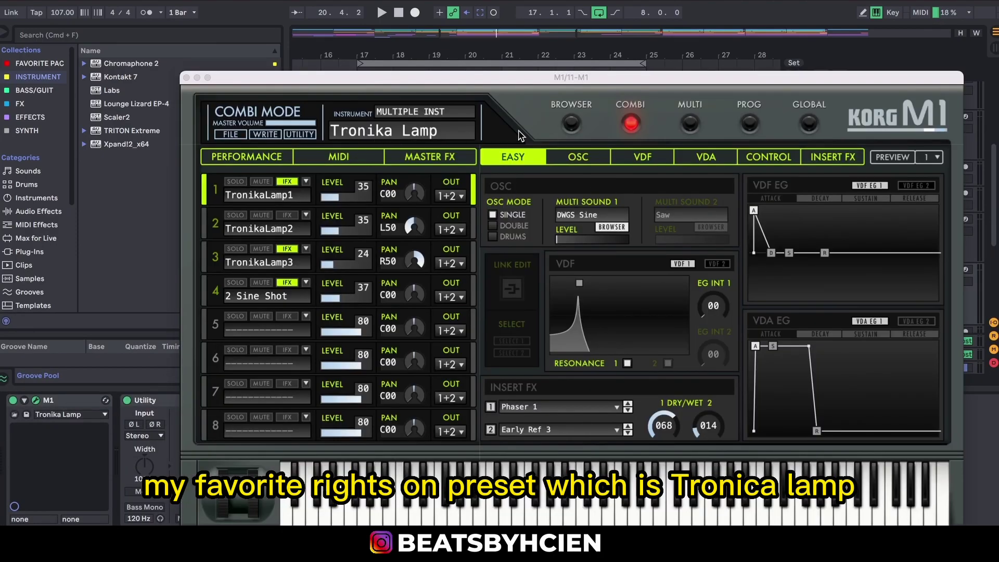
click(574, 128)
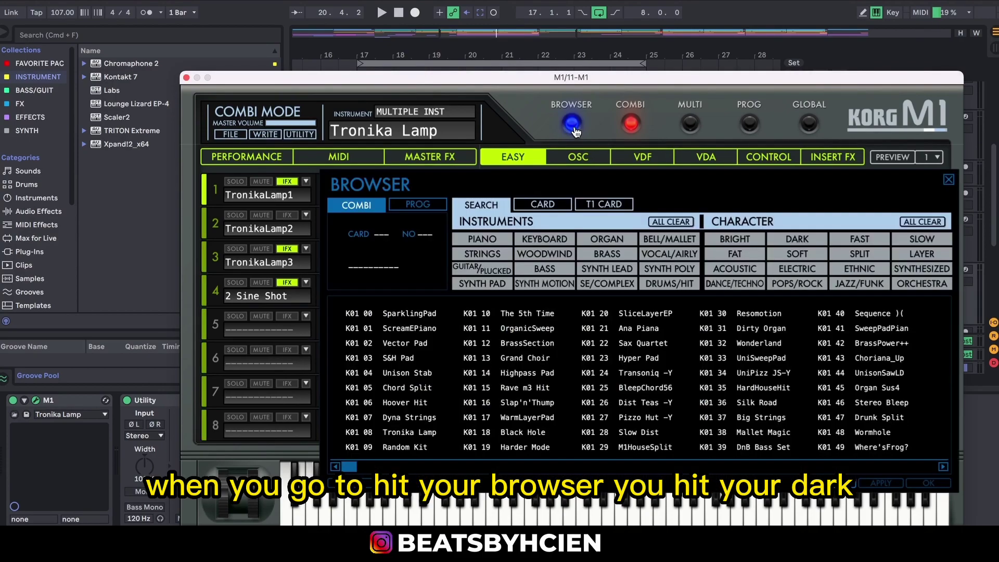
click(791, 238)
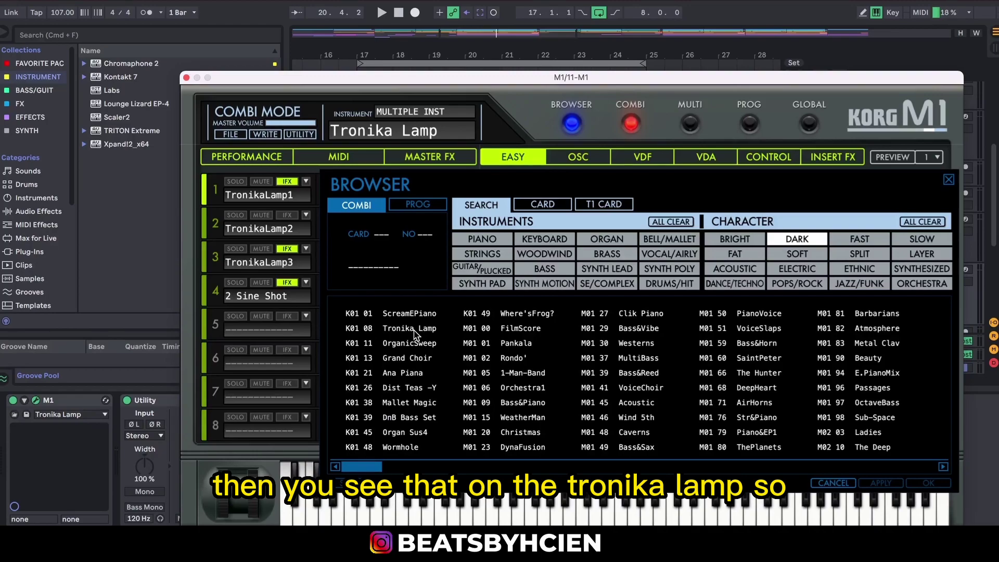
click(186, 78)
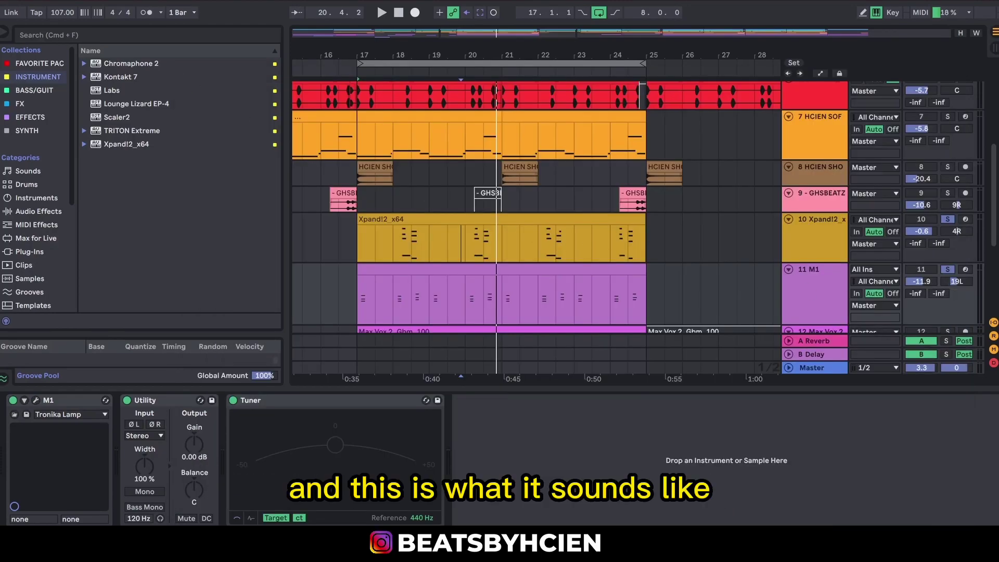
Add the TRITON Extreme track to the soloed Xpand!2 and M1 tracks and audition them together from bar 17
scroll(995, 221, up, 5)
click(946, 101)
drag(994, 160, 986, 288)
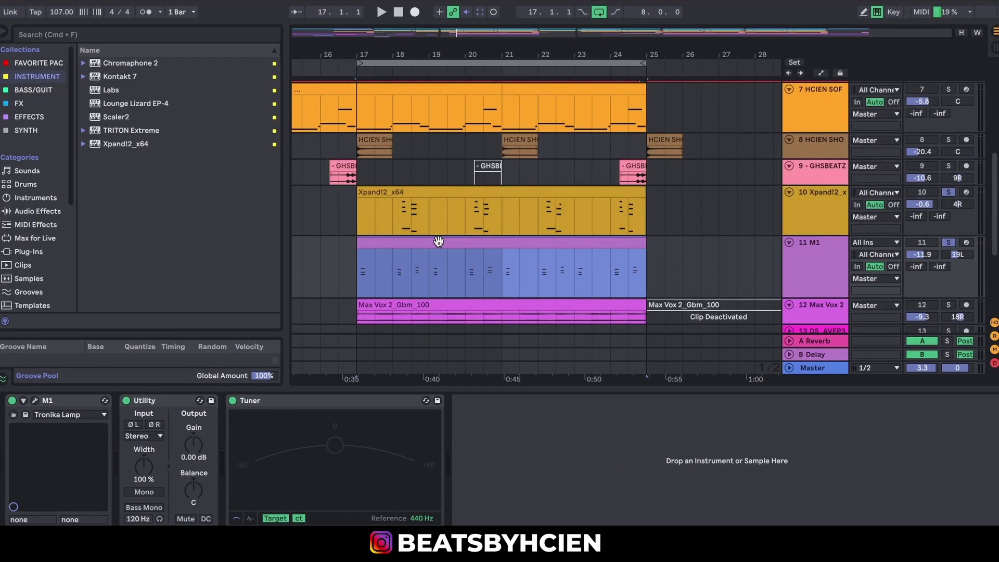
key(space)
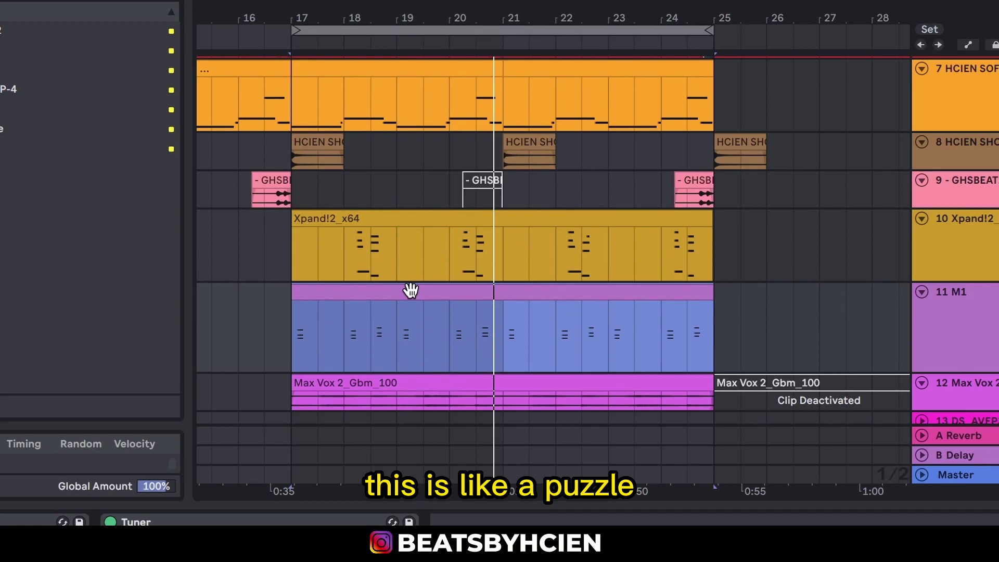
Compare the TRITON Extreme note pattern with the Xpand!2 and M1 notes for filled gaps while auditioning the soloed parts
scroll(553, 241, up, 5)
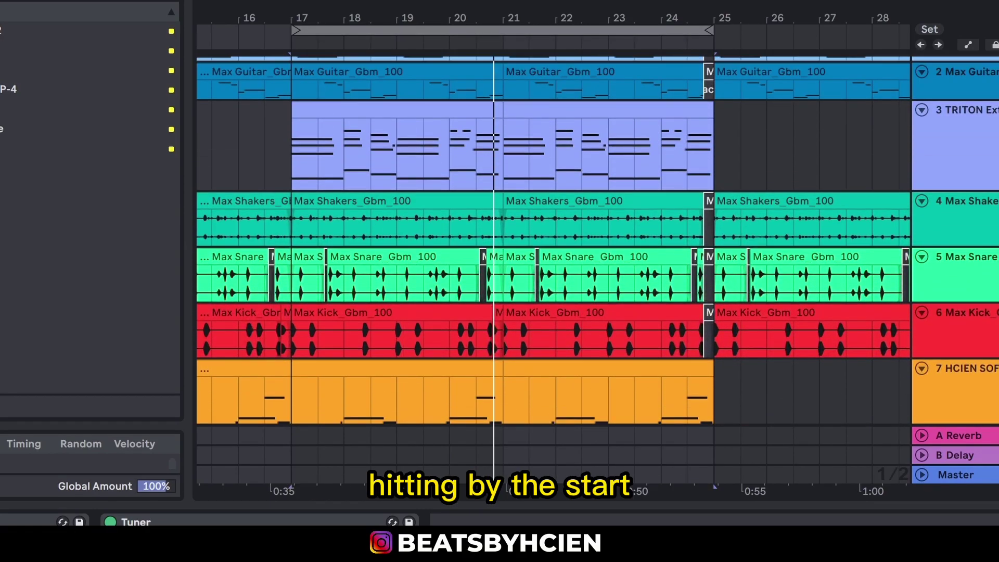
scroll(553, 240, down, 4)
key(space)
scroll(553, 240, up, 4)
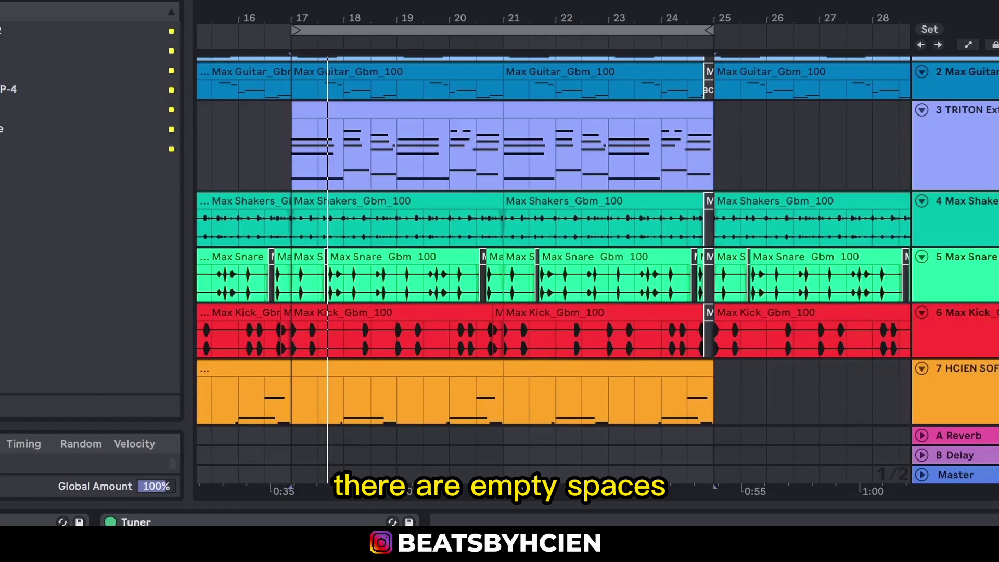
scroll(553, 240, down, 5)
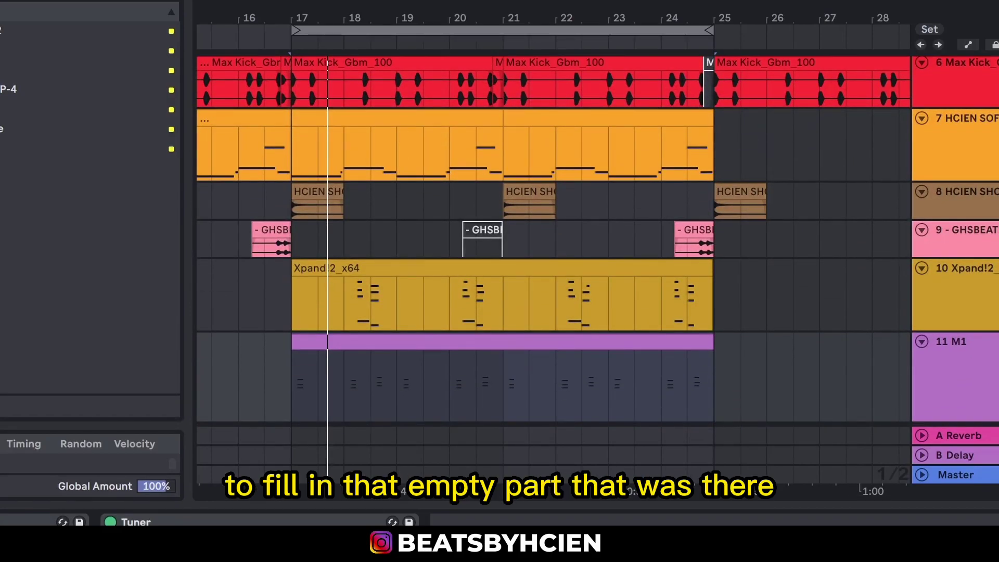
scroll(553, 240, up, 5)
key(space)
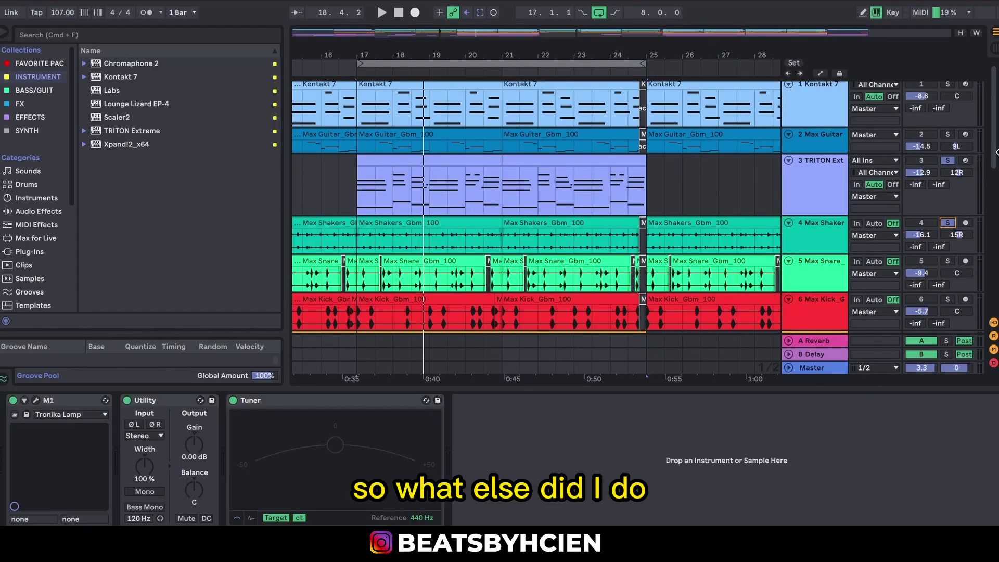
Audition the soloed TRITON Extreme, shaker, Xpand!2 and M1 tracks again from bar 17 while viewing the lower tracks
drag(996, 157, 996, 238)
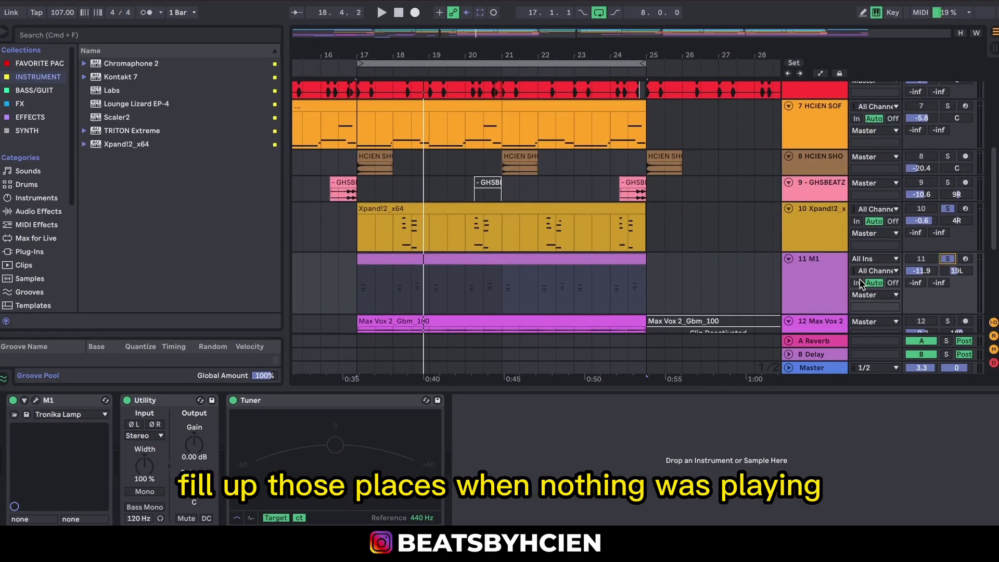
key(space)
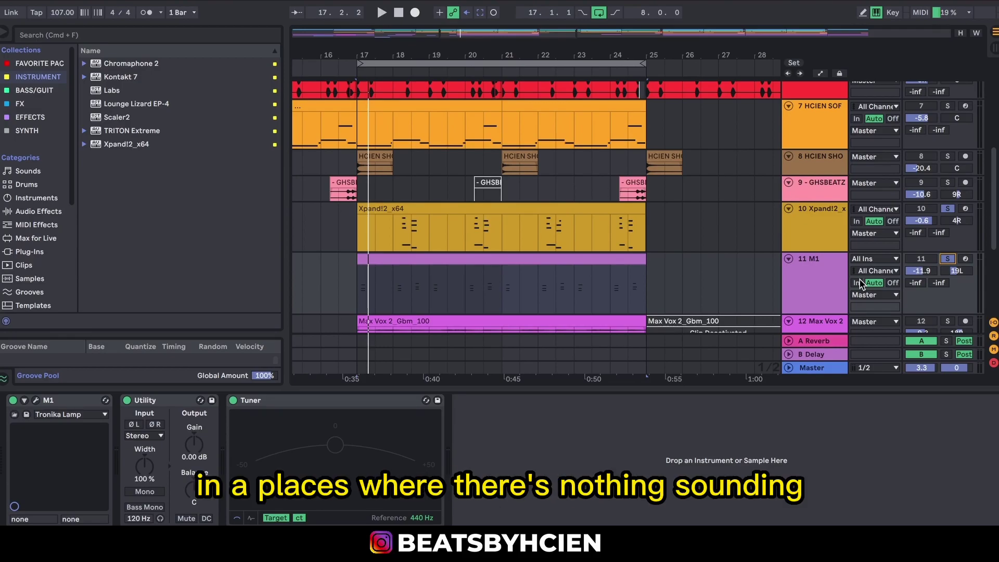
drag(992, 211, 988, 242)
key(space)
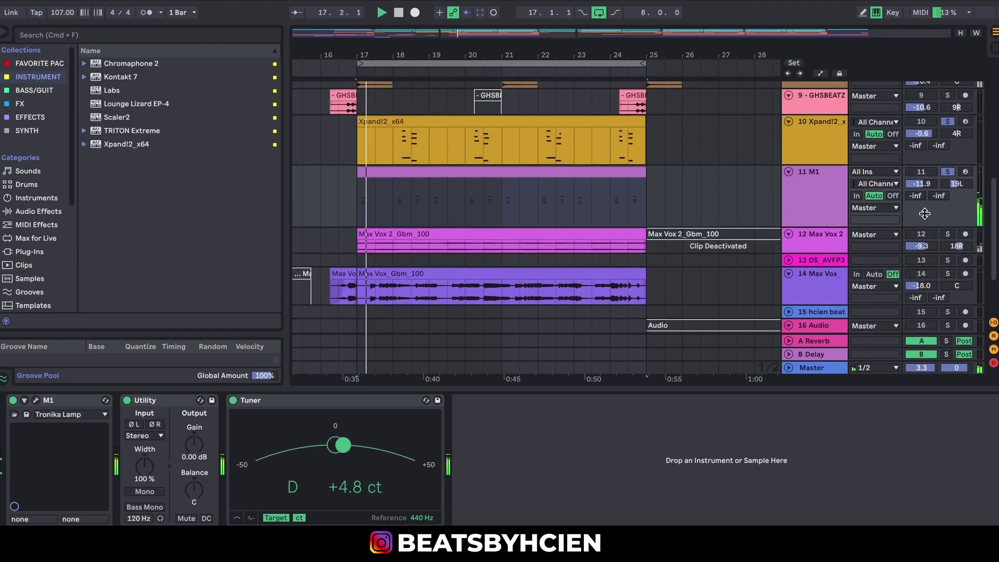
Add the Max Vox 2 and Max Vox vocal tracks to the solo, show the Max Vox 2 effects and audition the mix
click(948, 234)
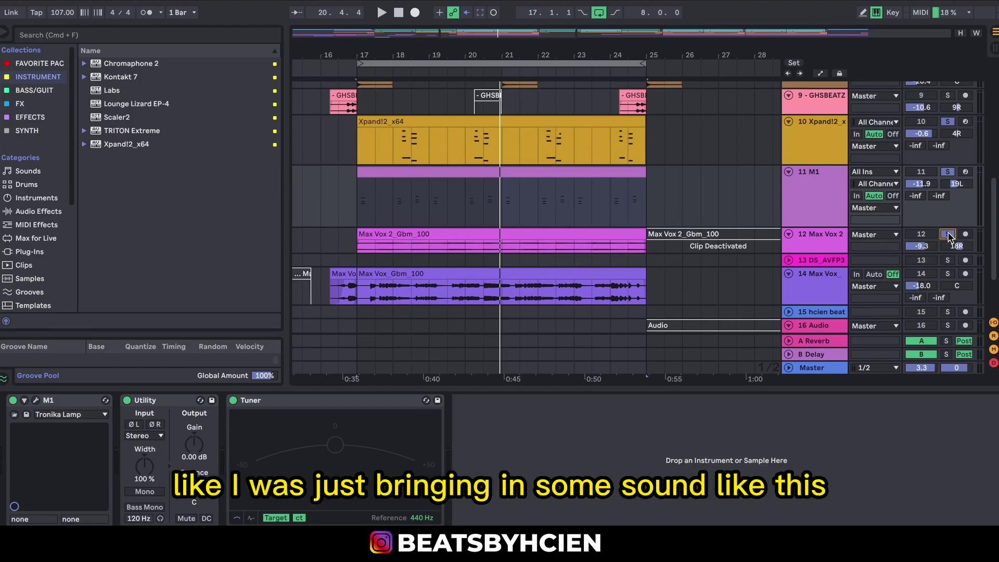
click(947, 274)
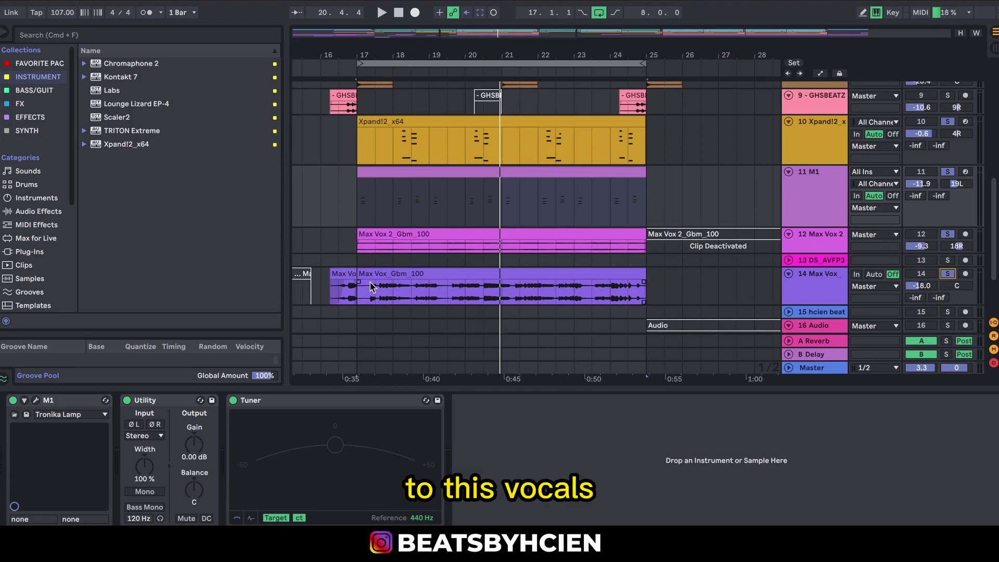
key(space)
click(383, 255)
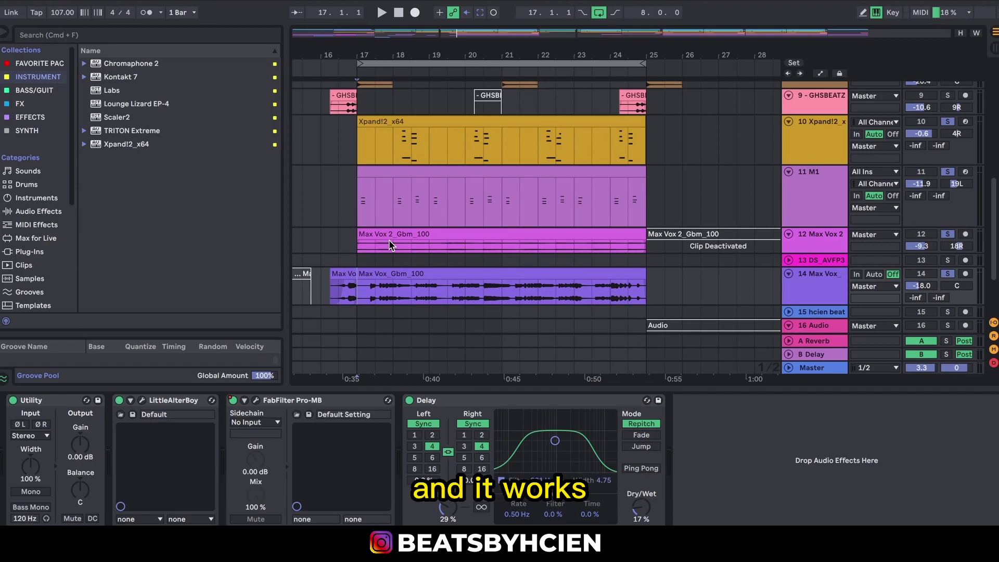
key(space)
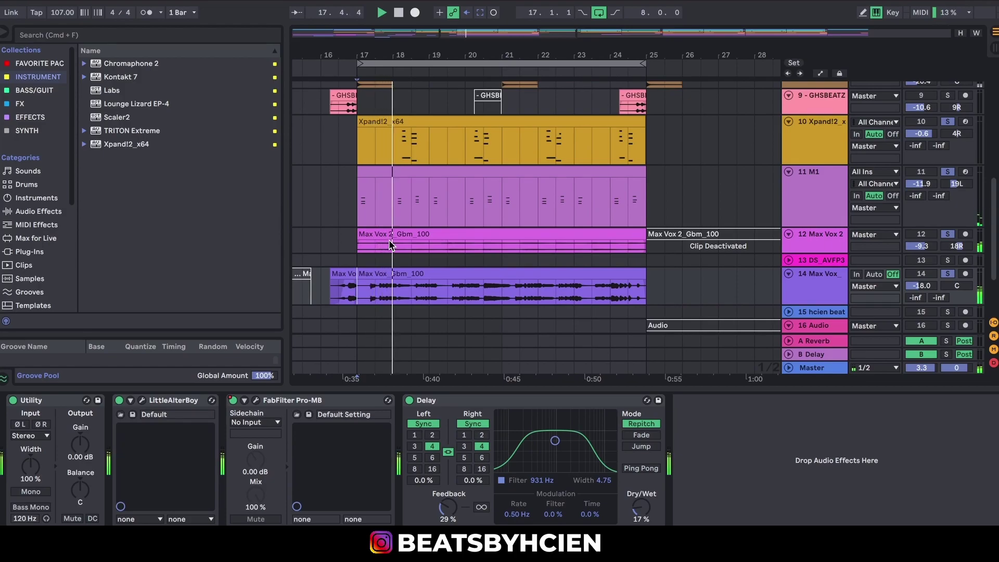
key(space)
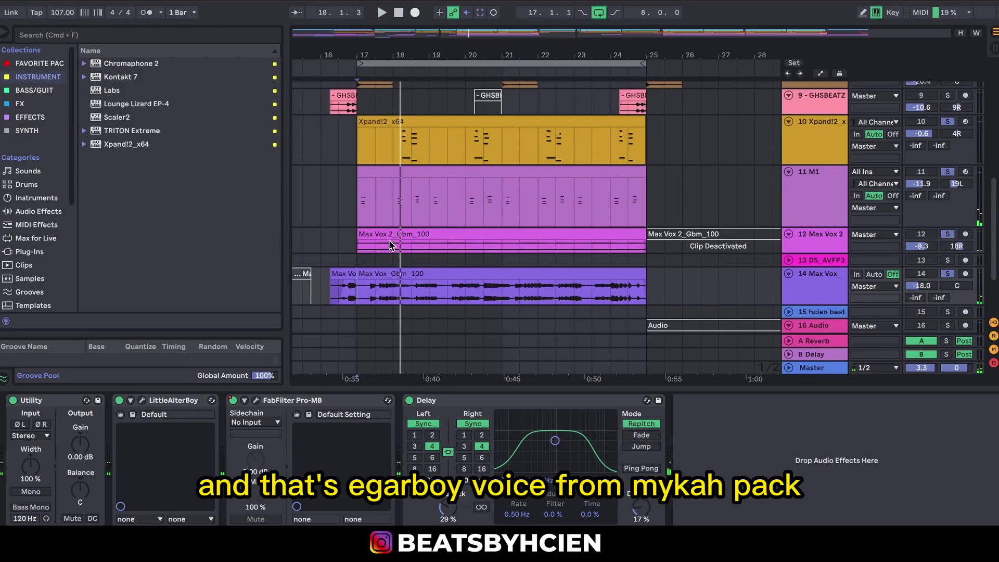
key(space)
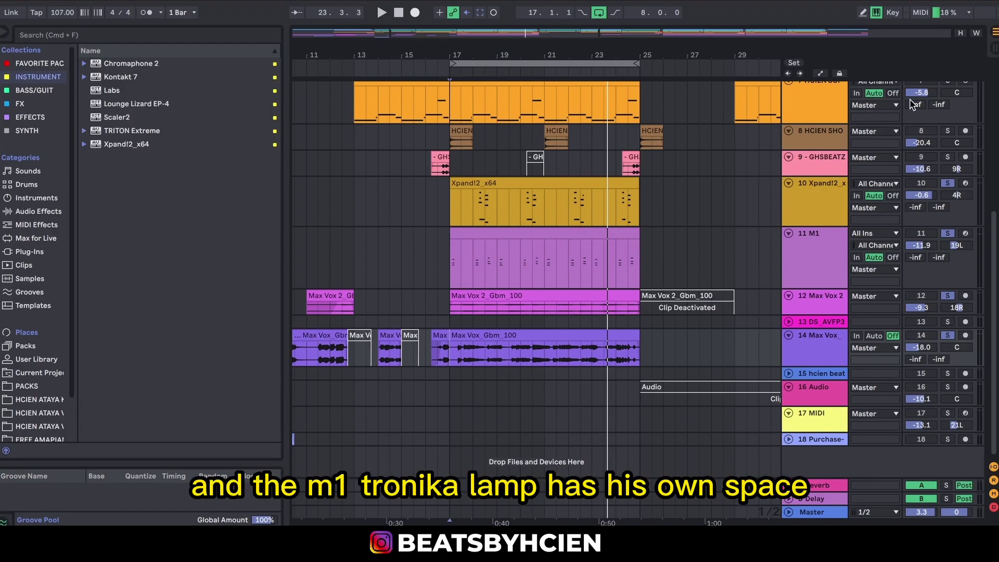
Clear the solos on all tracks and play the full beat from bar 17
drag(995, 268, 995, 208)
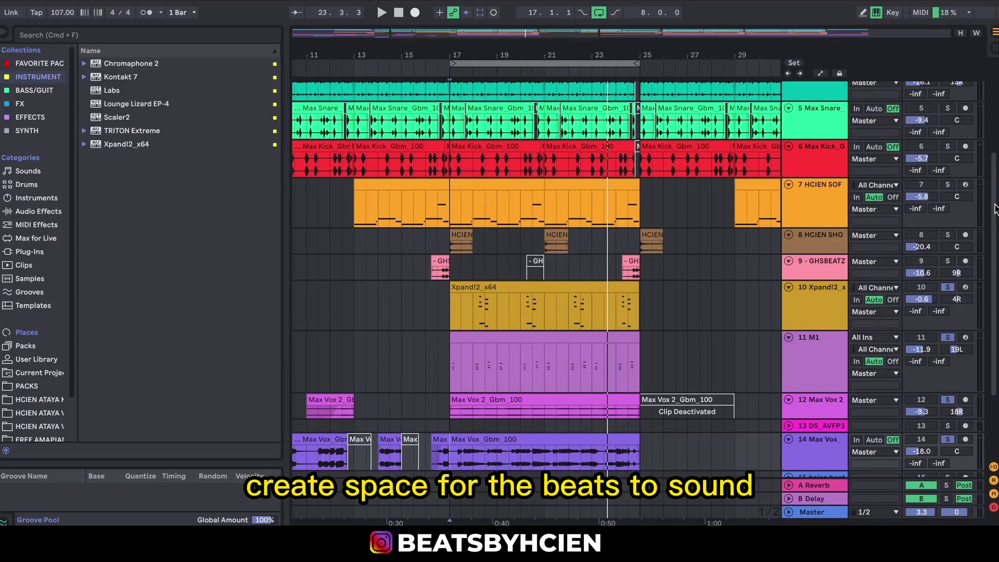
drag(995, 208, 996, 115)
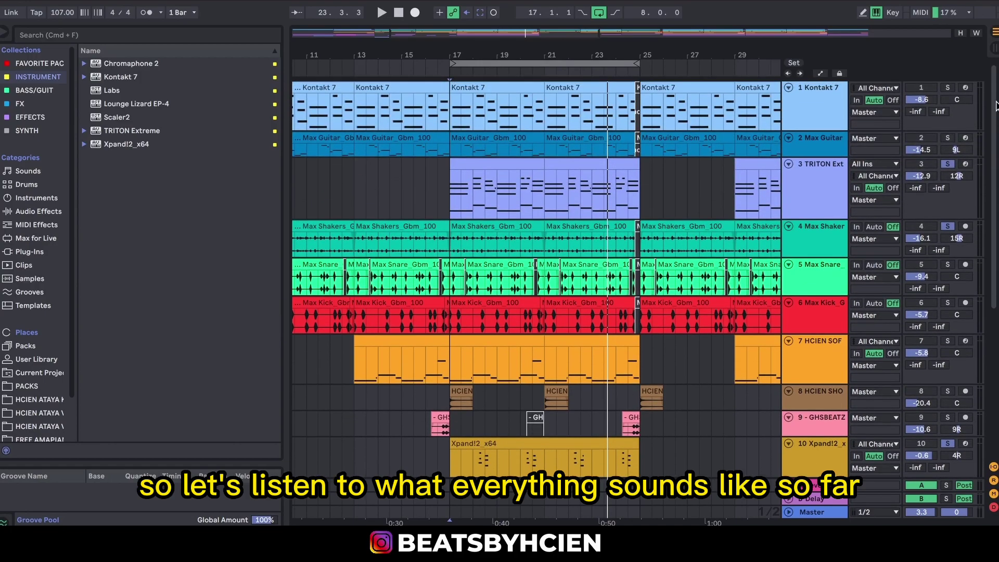
click(947, 164)
drag(990, 196, 988, 305)
key(space)
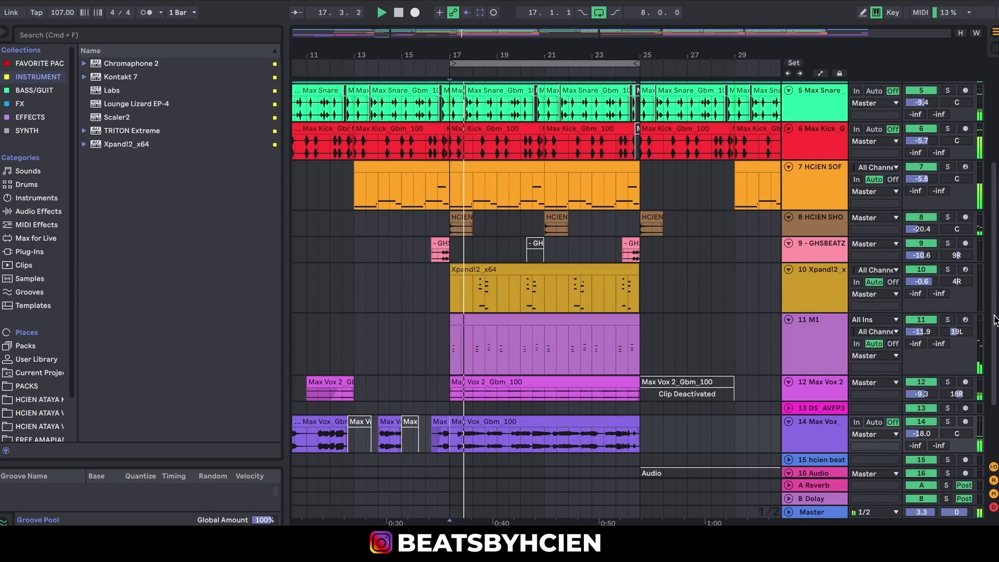
drag(994, 321, 996, 270)
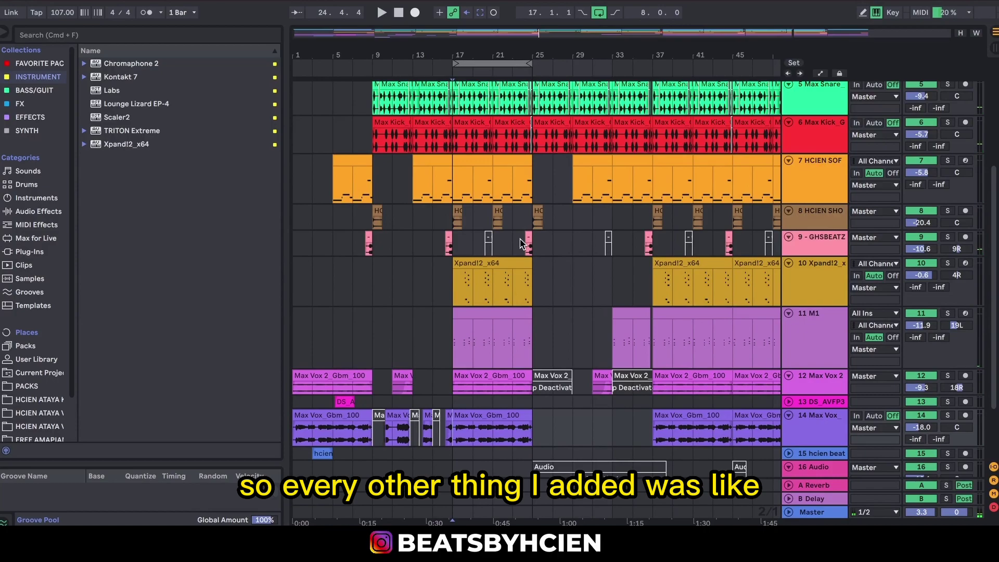
Place the insert marker at bar 21 on the HCIEN SHO track and optimize the arrangement height for all tracks
click(522, 245)
click(491, 220)
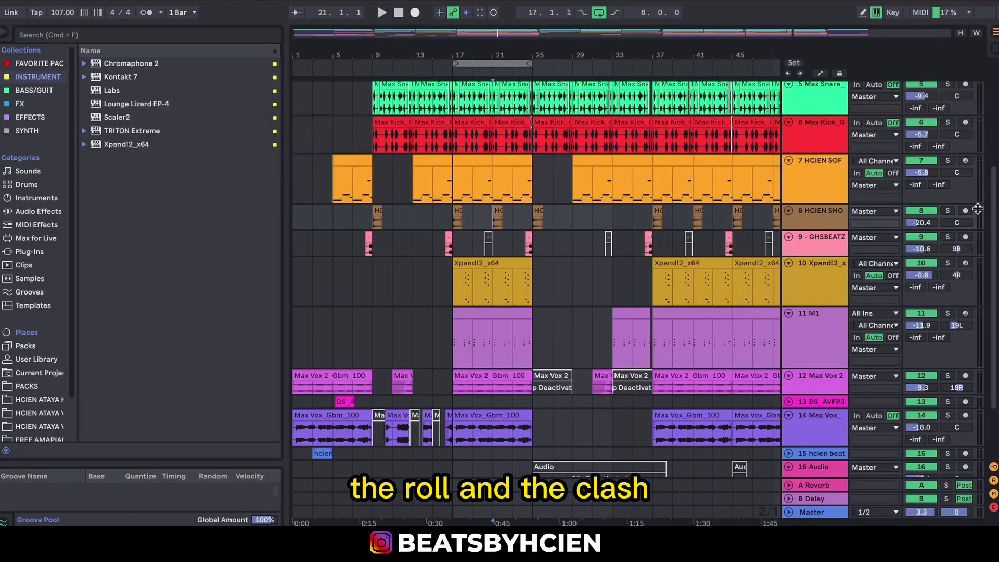
mouse_move(991, 208)
mouse_down()
mouse_move(987, 111)
mouse_move(989, 191)
mouse_move(987, 156)
mouse_up()
key(h)
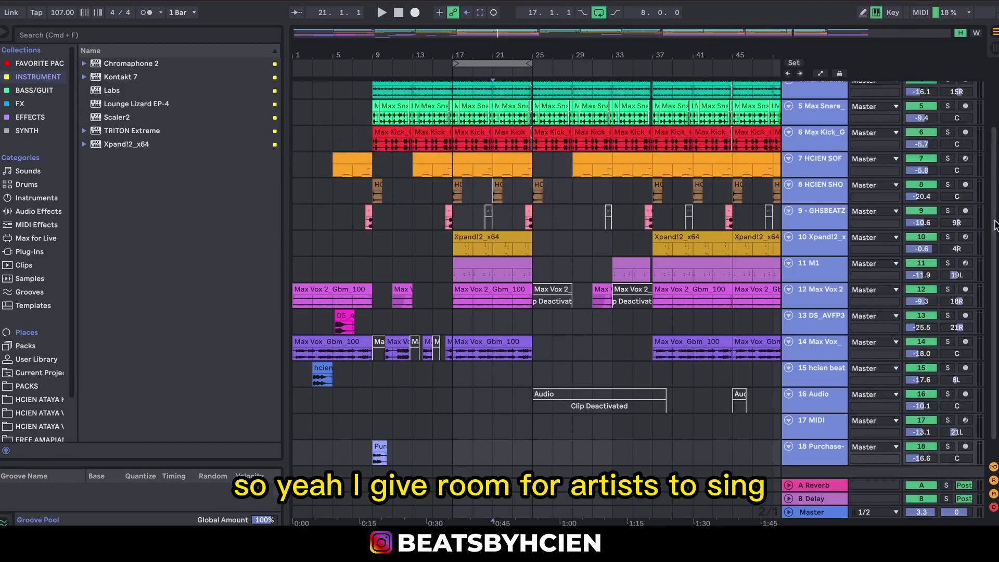
drag(995, 224, 995, 107)
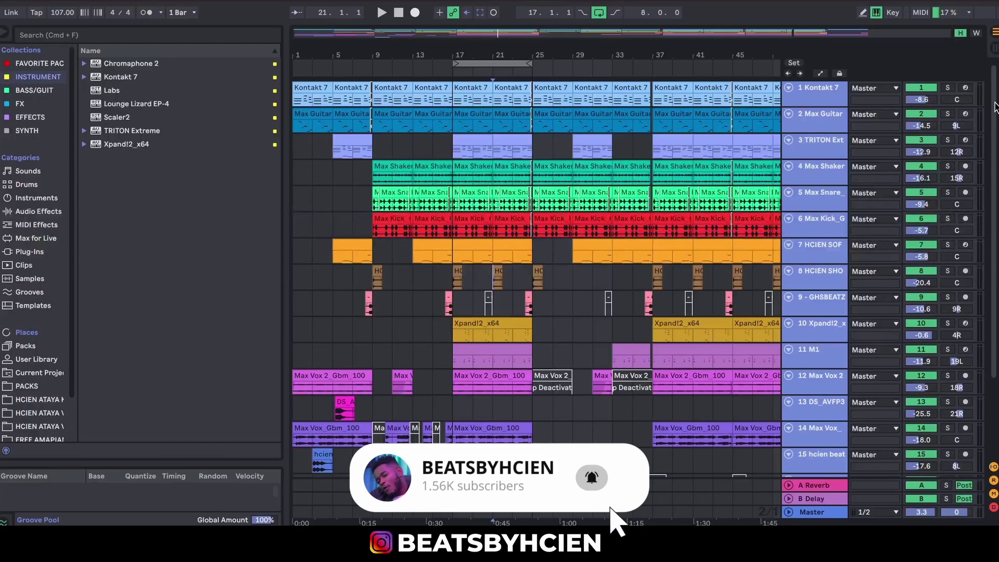
Extend the loop start back to bar 1 and play the full arrangement from the beginning while viewing all tracks
mouse_move(994, 103)
mouse_down()
mouse_move(995, 178)
mouse_move(996, 112)
mouse_up()
drag(456, 61, 285, 77)
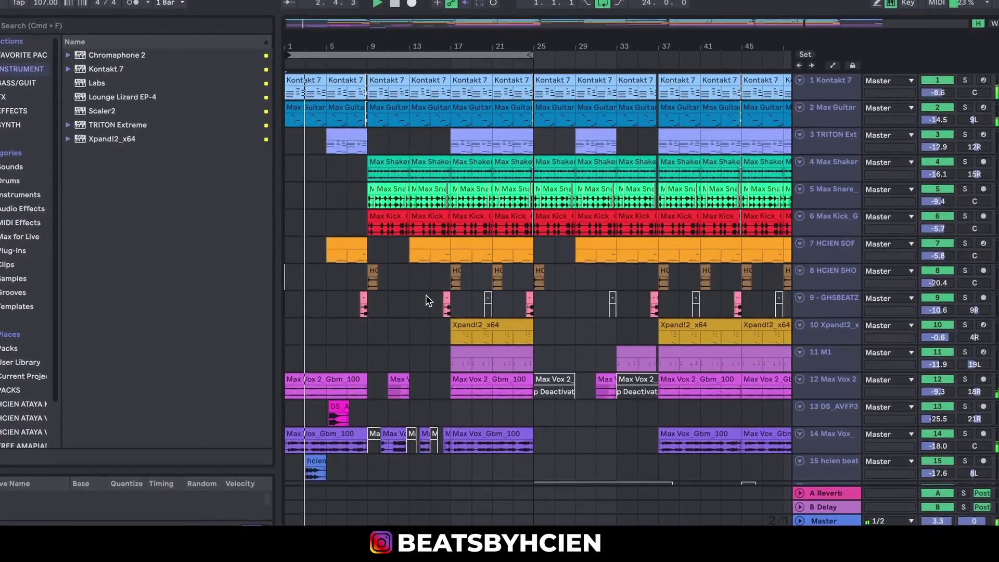
scroll(538, 280, down, 4)
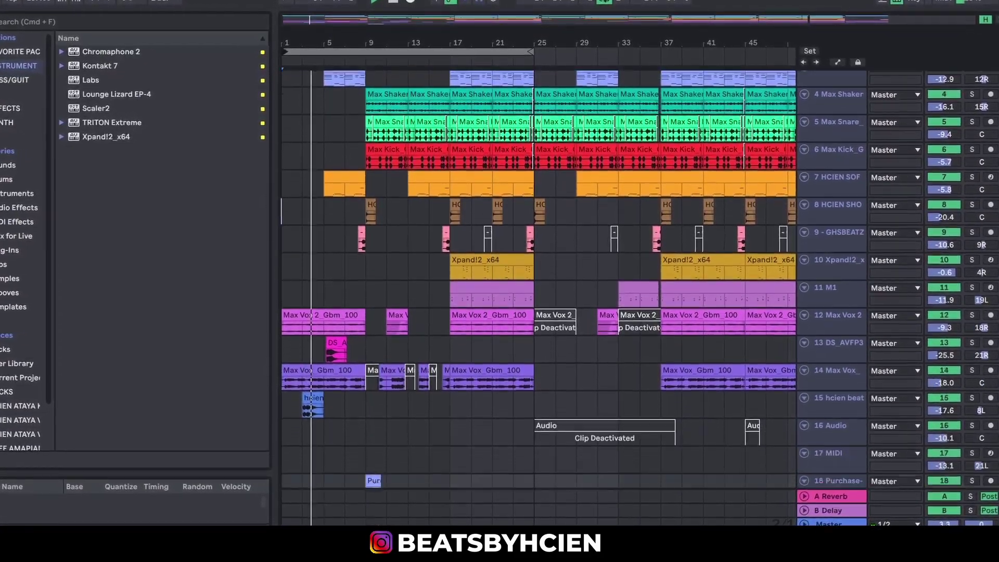
scroll(538, 280, up, 4)
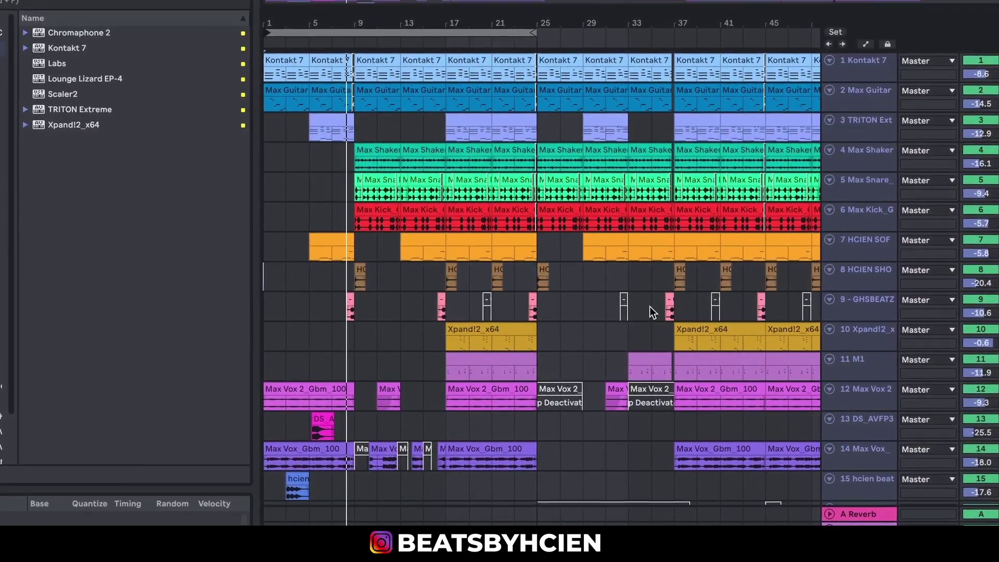
click(642, 306)
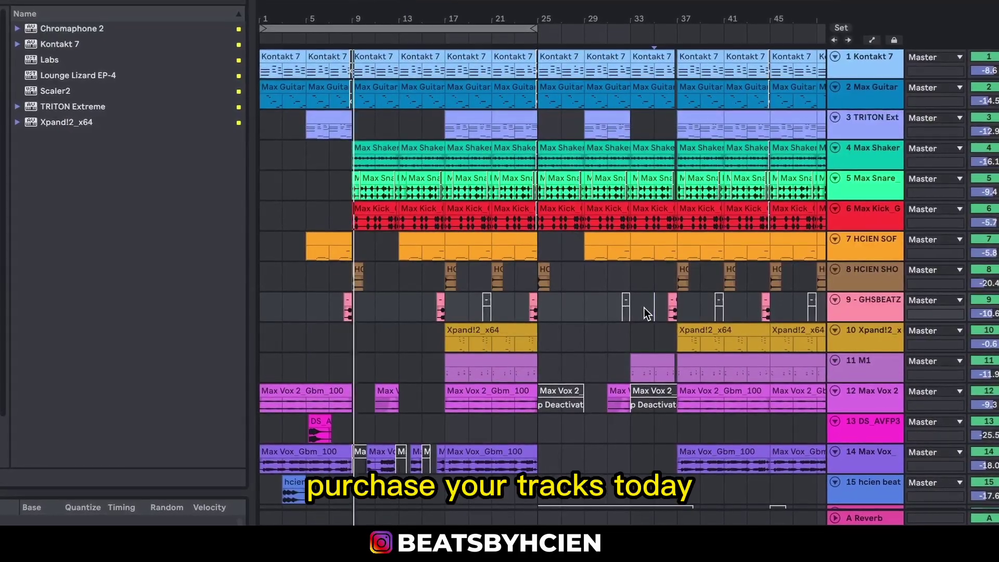